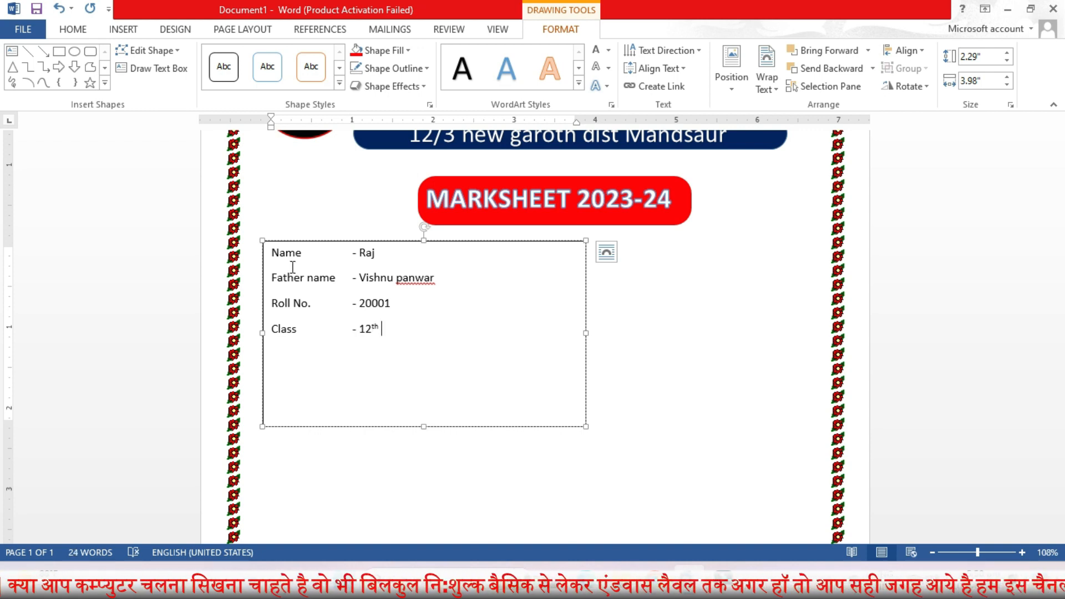
Step: Select all text in the details box and reduce its line spacing
{"action": "key", "text": "ctrl+a"}
{"action": "left_click", "coordinate": [73, 29]}
{"action": "left_click", "coordinate": [415, 80]}
{"action": "left_click", "coordinate": [488, 246]}
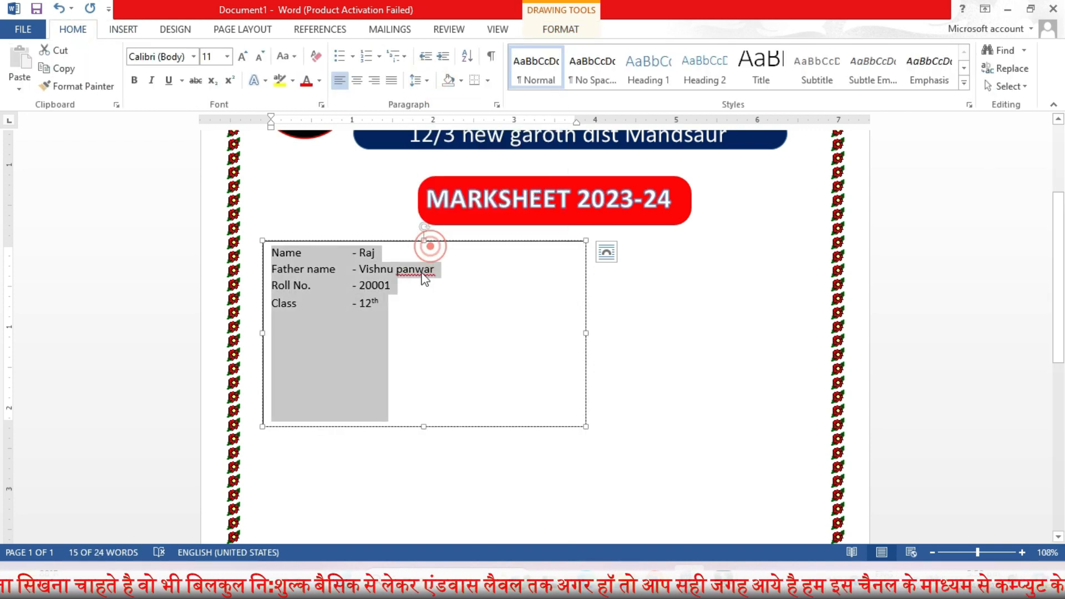
Step: Change the details text font to Britannic Bold and enlarge it to 20 pt
{"action": "left_click", "coordinate": [193, 56]}
{"action": "scroll", "coordinate": [226, 271], "scroll_direction": "down", "scroll_amount": 8}
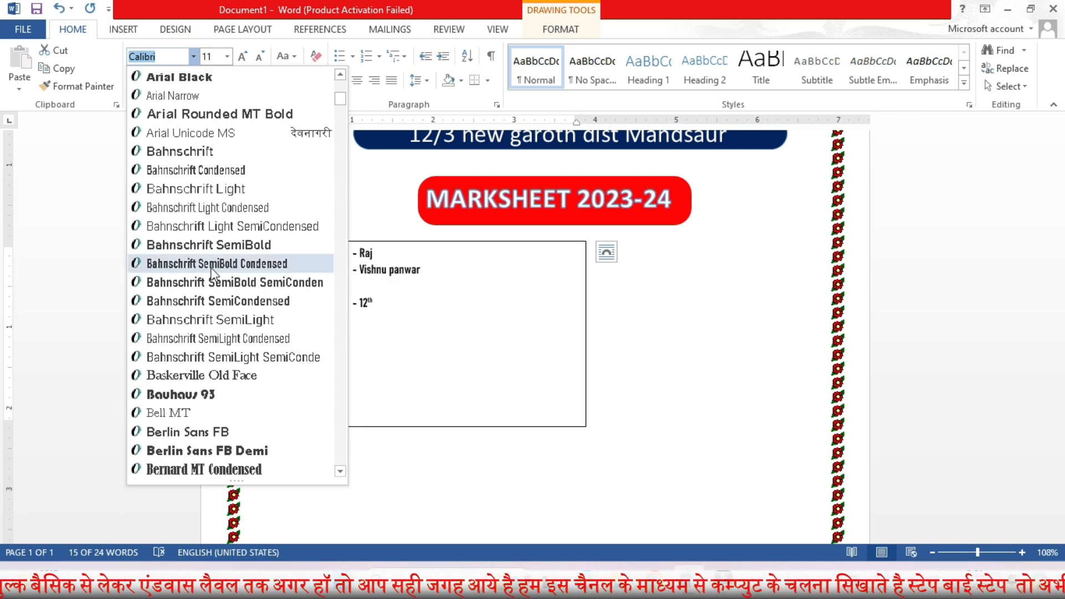
{"action": "scroll", "coordinate": [211, 267], "scroll_direction": "down", "scroll_amount": 2}
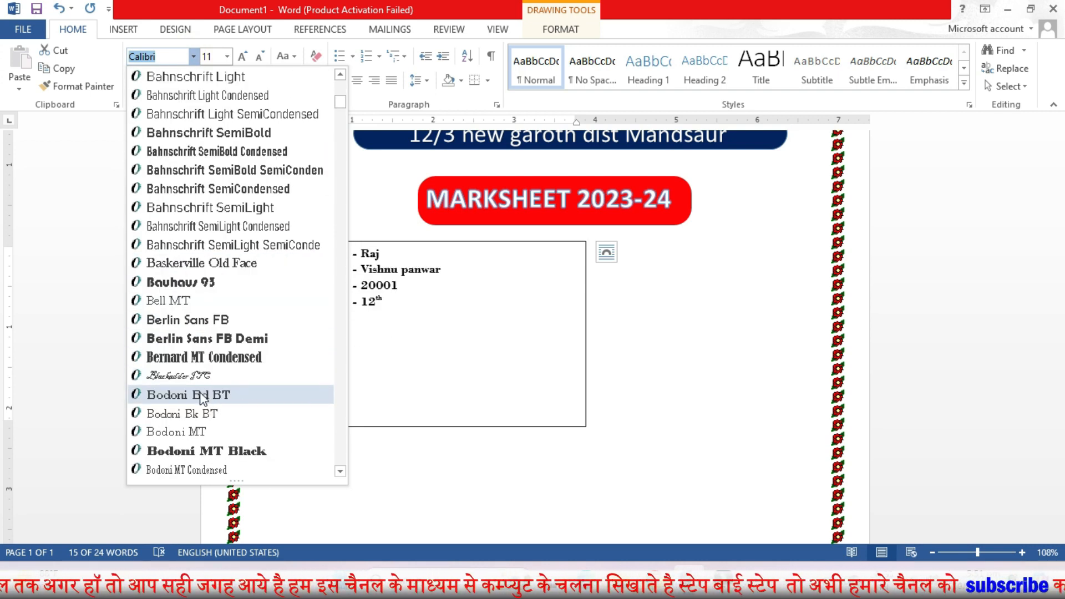
{"action": "scroll", "coordinate": [189, 355], "scroll_direction": "down", "scroll_amount": 2}
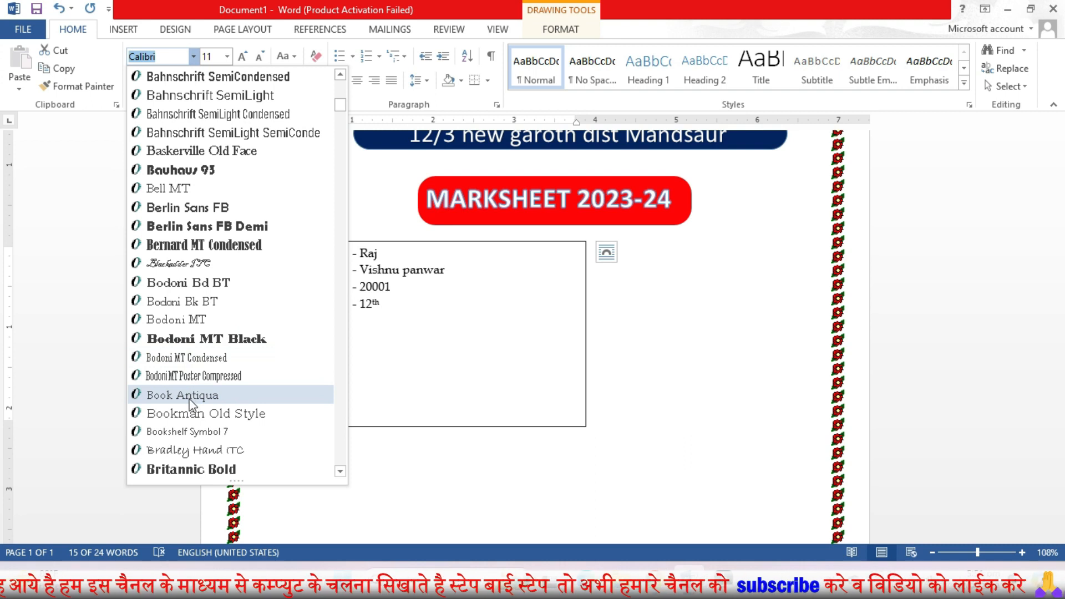
{"action": "left_click", "coordinate": [192, 469]}
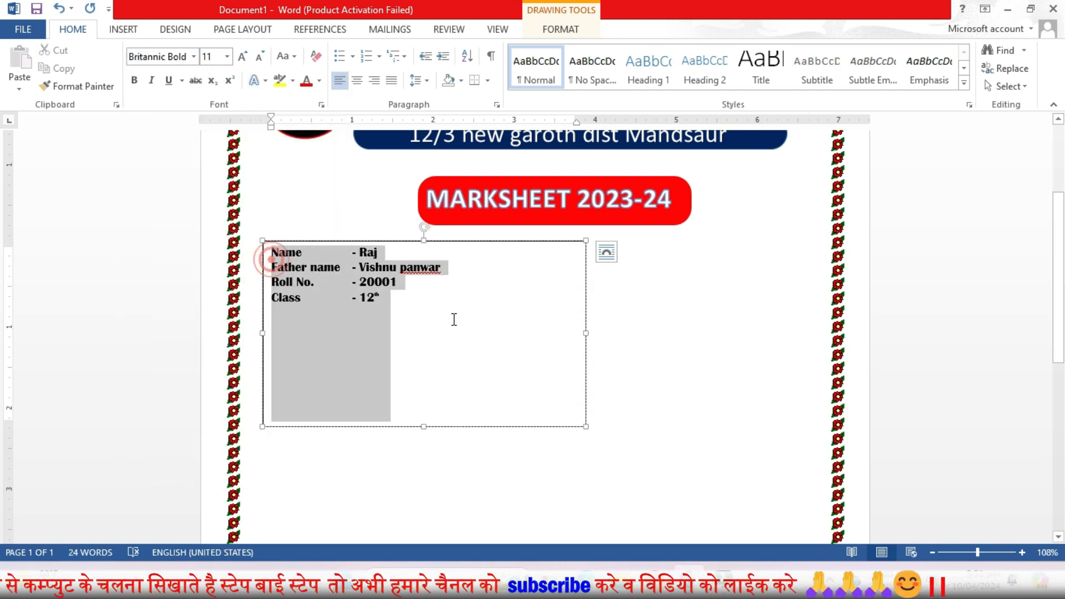
{"action": "left_click", "coordinate": [242, 56]}
{"action": "left_click", "coordinate": [243, 56]}
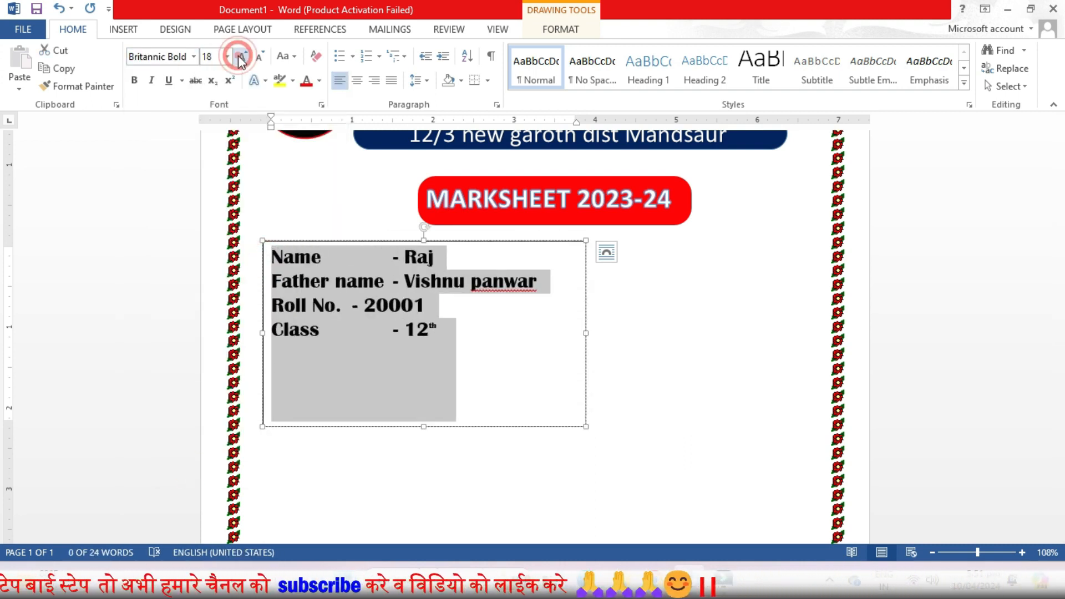
{"action": "left_click", "coordinate": [243, 56]}
{"action": "left_click", "coordinate": [242, 56]}
{"action": "left_click", "coordinate": [243, 56]}
Step: Widen the details box and insert tabs so the dash values line up in one column
{"action": "left_click_drag", "start_coordinate": [586, 333], "coordinate": [774, 332]}
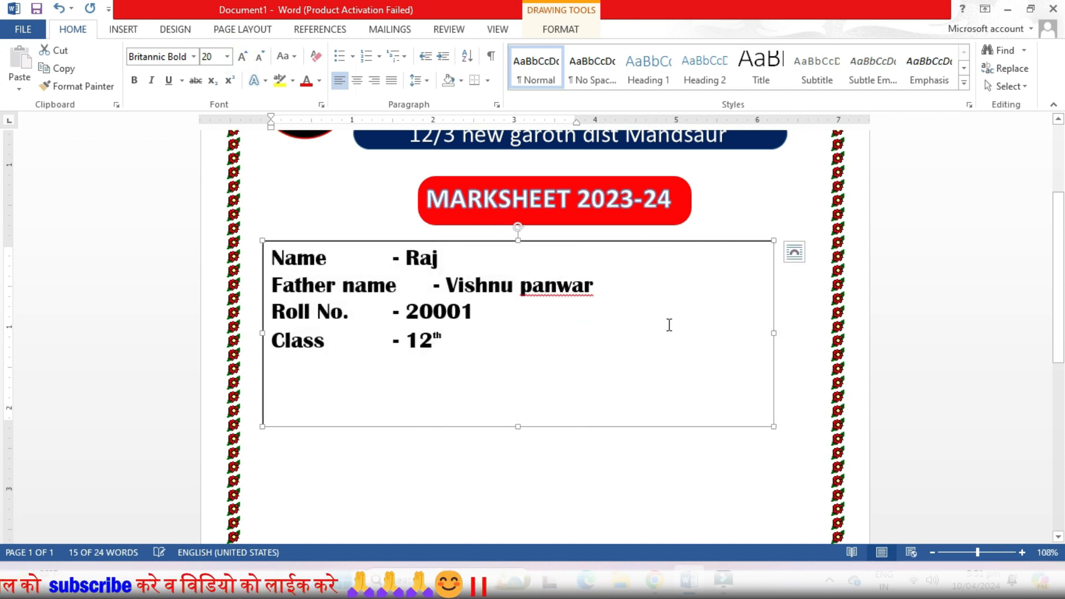
{"action": "left_click", "coordinate": [391, 258]}
{"action": "key", "text": "Tab"}
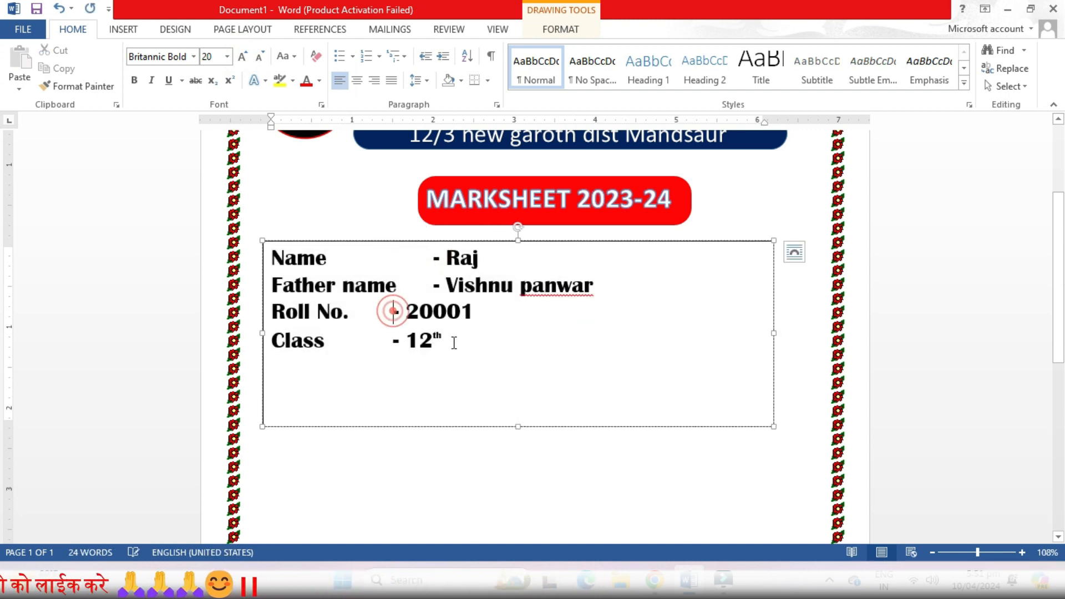
{"action": "key", "text": "Tab"}
{"action": "left_click", "coordinate": [393, 340]}
{"action": "key", "text": "Tab"}
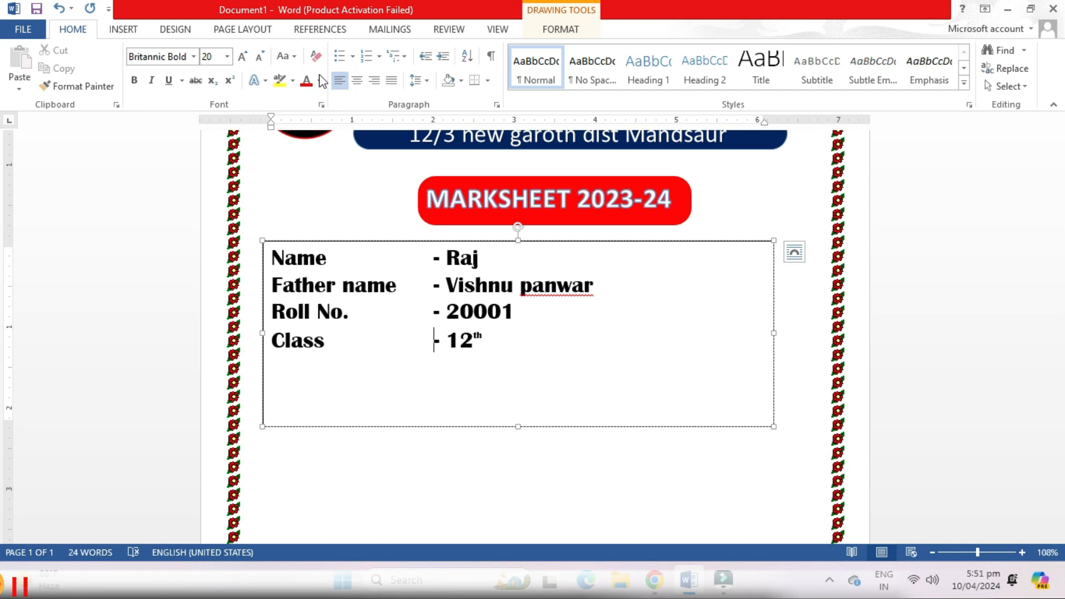
Step: Color the Name – Raj line's text red
{"action": "left_click_drag", "start_coordinate": [269, 258], "coordinate": [493, 259]}
{"action": "left_click", "coordinate": [561, 29]}
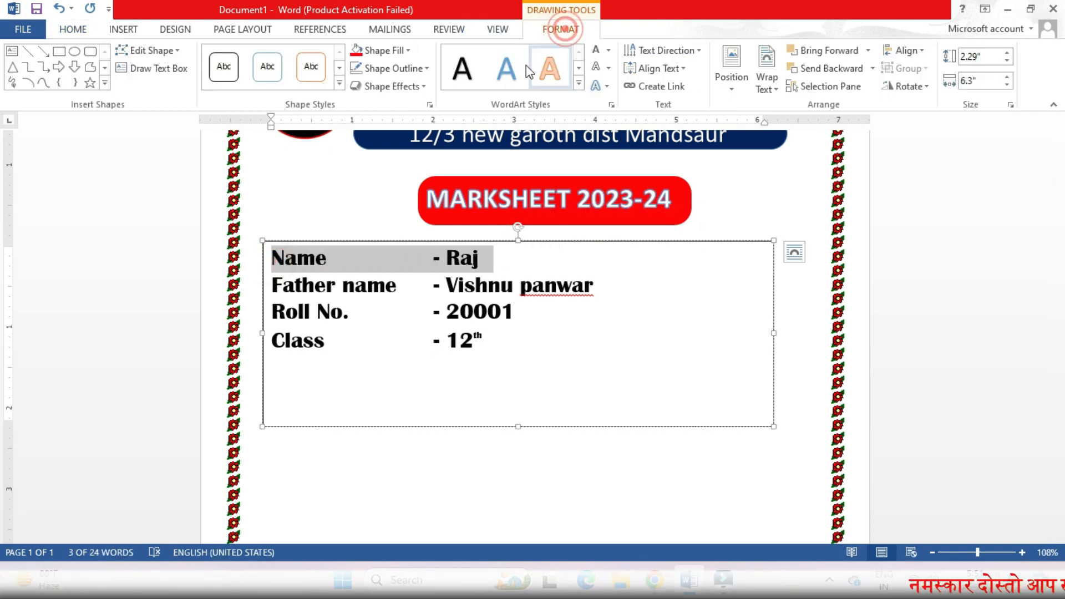
{"action": "left_click", "coordinate": [607, 50]}
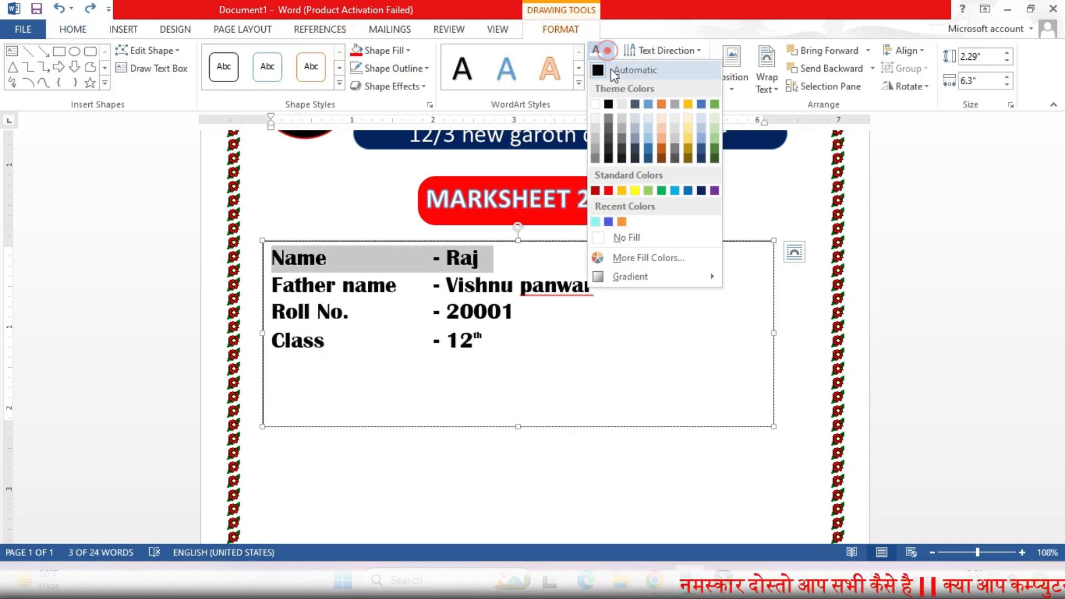
{"action": "left_click", "coordinate": [608, 192]}
{"action": "left_click", "coordinate": [540, 312]}
{"action": "right_click", "coordinate": [555, 267]}
{"action": "right_click", "coordinate": [543, 288]}
{"action": "left_click", "coordinate": [633, 366]}
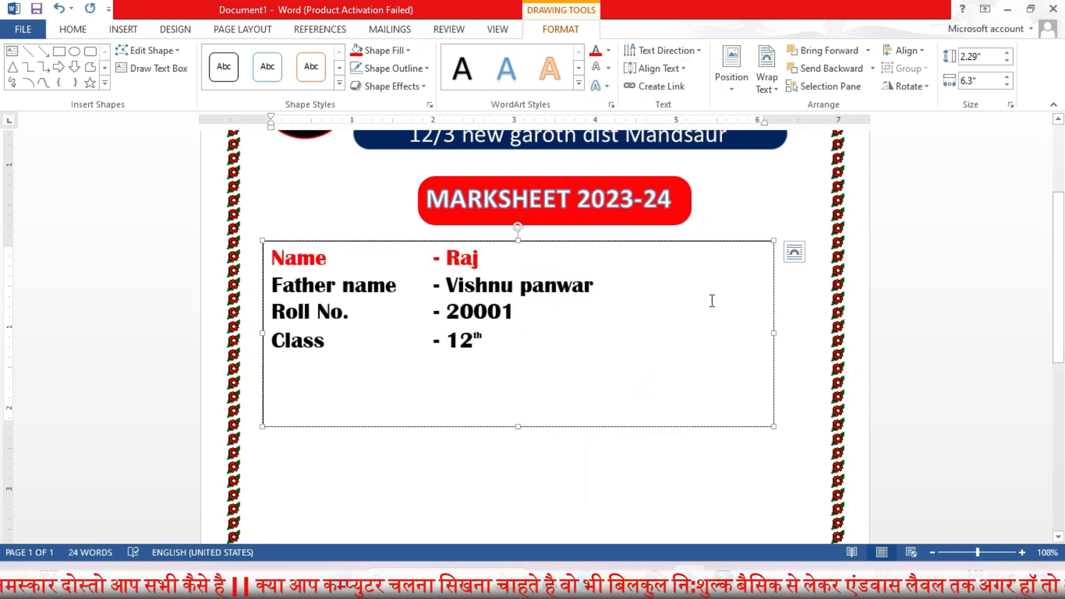
Step: Give the details box a 2¼ pt orange outline and resize it to about 6.81" wide by 1.58" tall
{"action": "left_click", "coordinate": [407, 49]}
{"action": "left_click", "coordinate": [368, 219]}
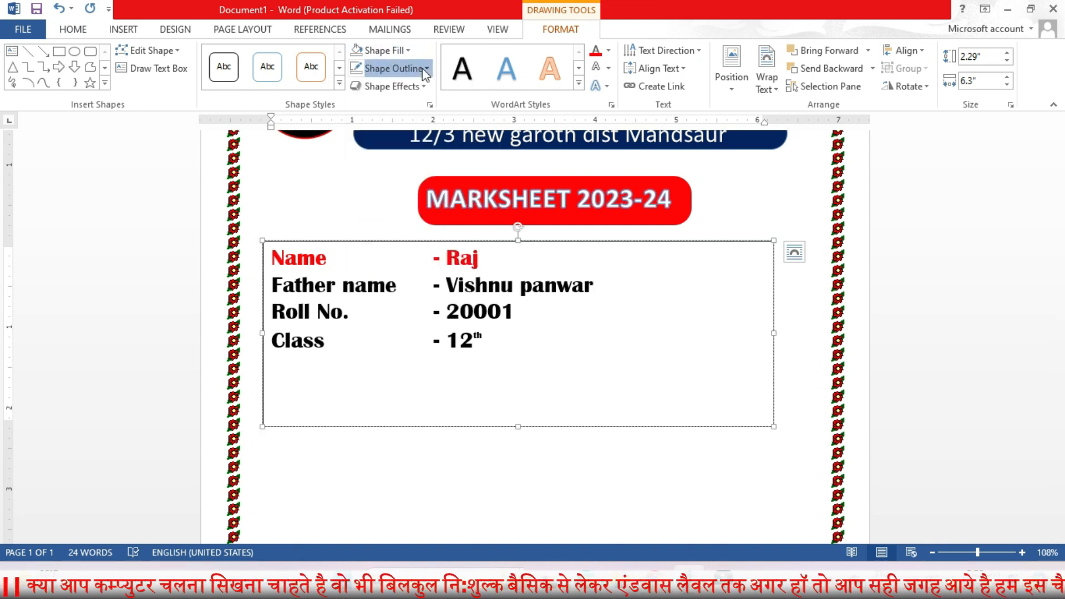
{"action": "left_click", "coordinate": [383, 68]}
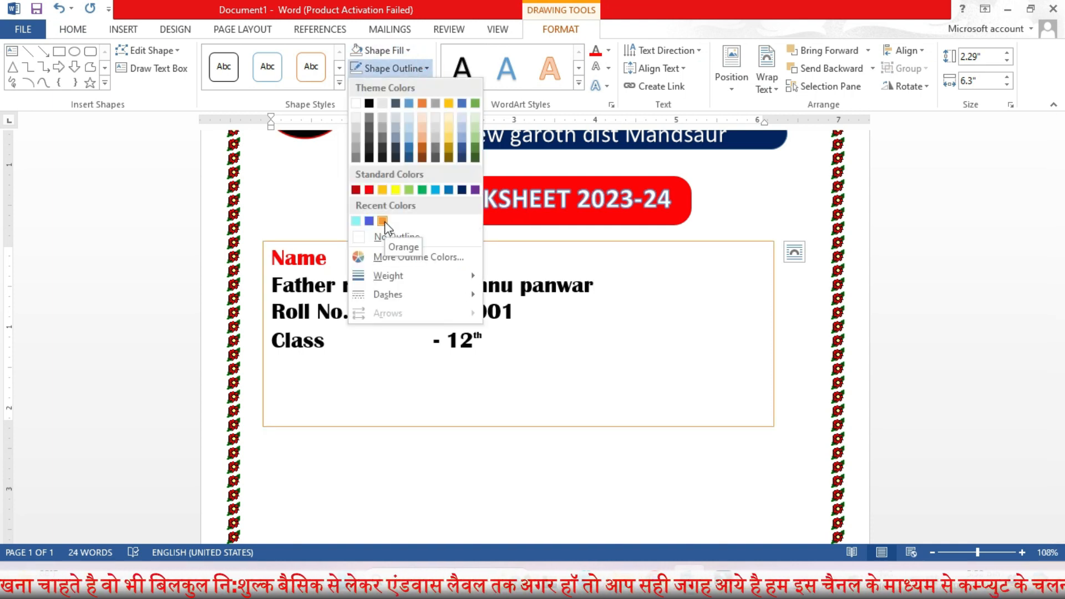
{"action": "left_click", "coordinate": [383, 221]}
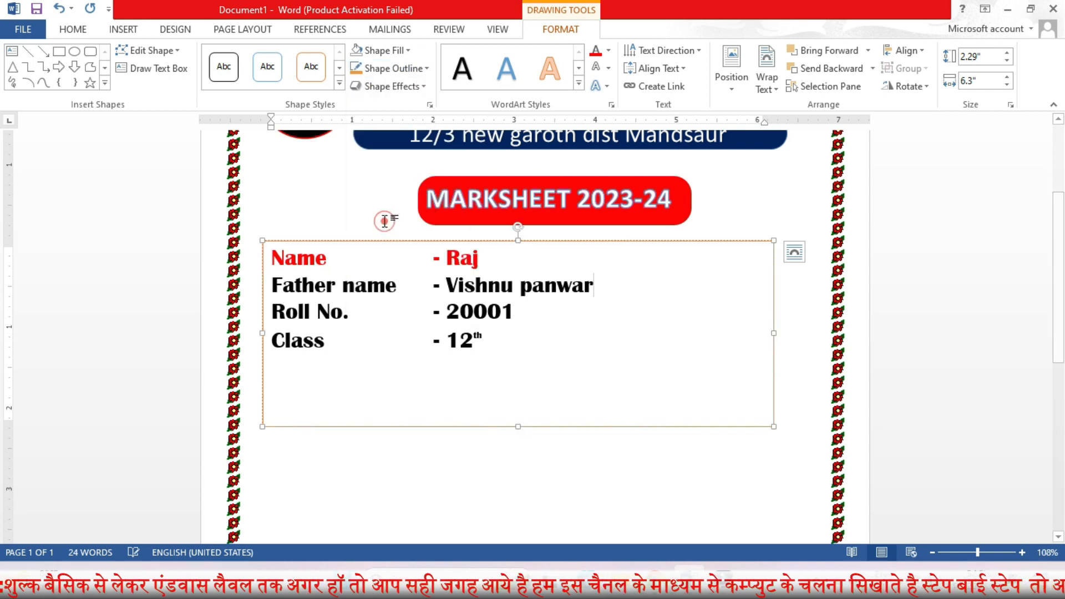
{"action": "left_click", "coordinate": [428, 66]}
{"action": "mouse_move", "coordinate": [398, 275]}
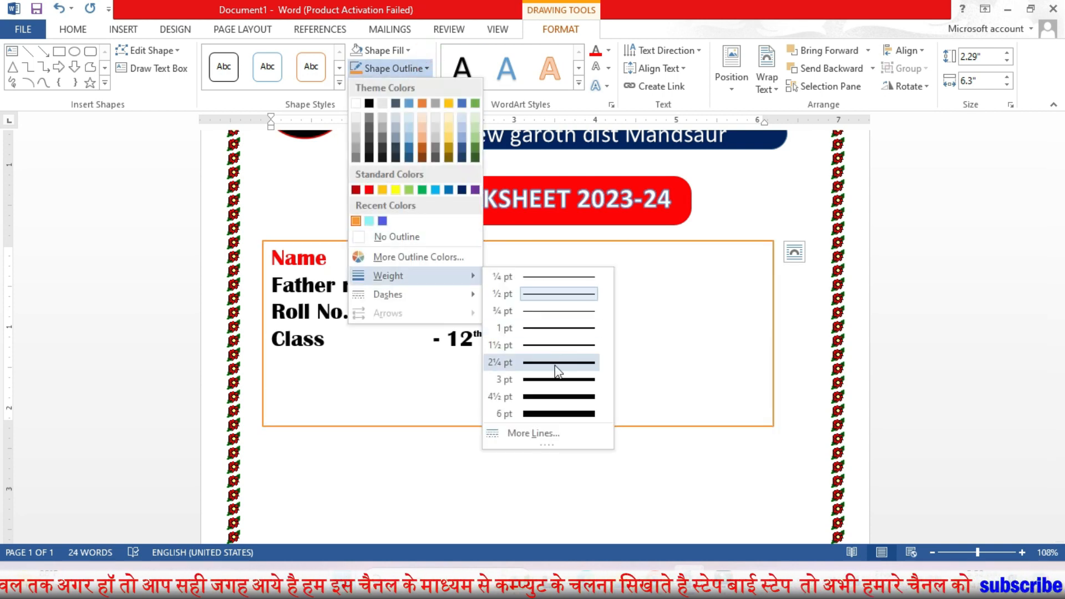
{"action": "left_click", "coordinate": [552, 368]}
{"action": "left_click_drag", "start_coordinate": [783, 332], "coordinate": [815, 338]}
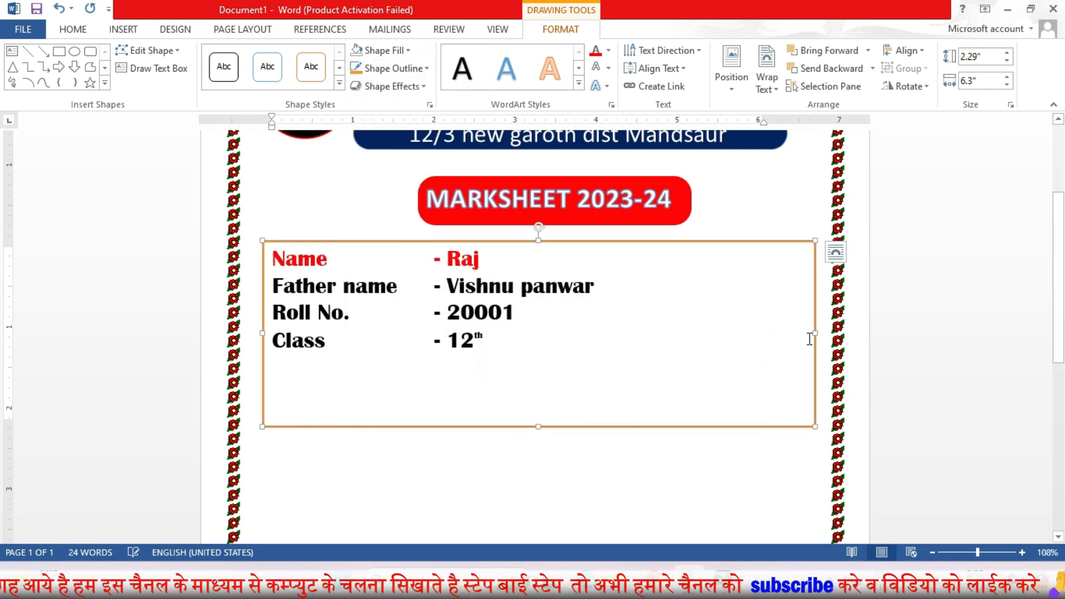
{"action": "left_click_drag", "start_coordinate": [536, 425], "coordinate": [558, 368]}
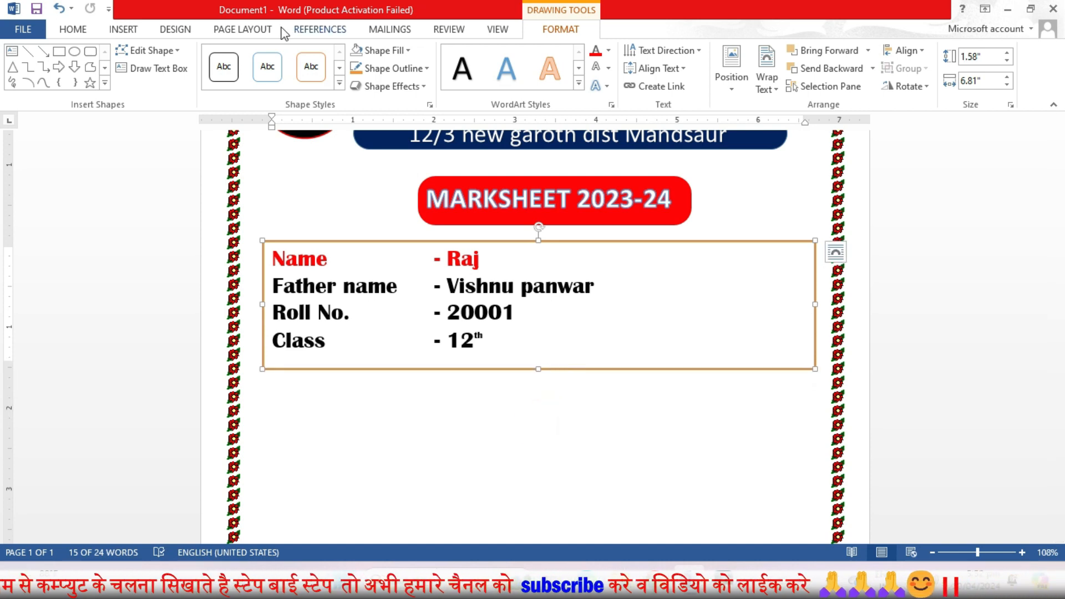
Step: Draw a rounded rectangle about 1.33" wide and 1.42" tall at the right side of the details box
{"action": "left_click", "coordinate": [122, 29]}
{"action": "left_click", "coordinate": [215, 66]}
{"action": "left_click", "coordinate": [286, 123]}
{"action": "mouse_move", "coordinate": [686, 247]}
{"action": "left_mouse_down"}
{"action": "mouse_move", "coordinate": [743, 333]}
{"action": "mouse_move", "coordinate": [794, 355]}
{"action": "left_mouse_up"}
{"action": "left_click_drag", "start_coordinate": [702, 250], "coordinate": [715, 248]}
{"action": "left_click_drag", "start_coordinate": [740, 355], "coordinate": [739, 363]}
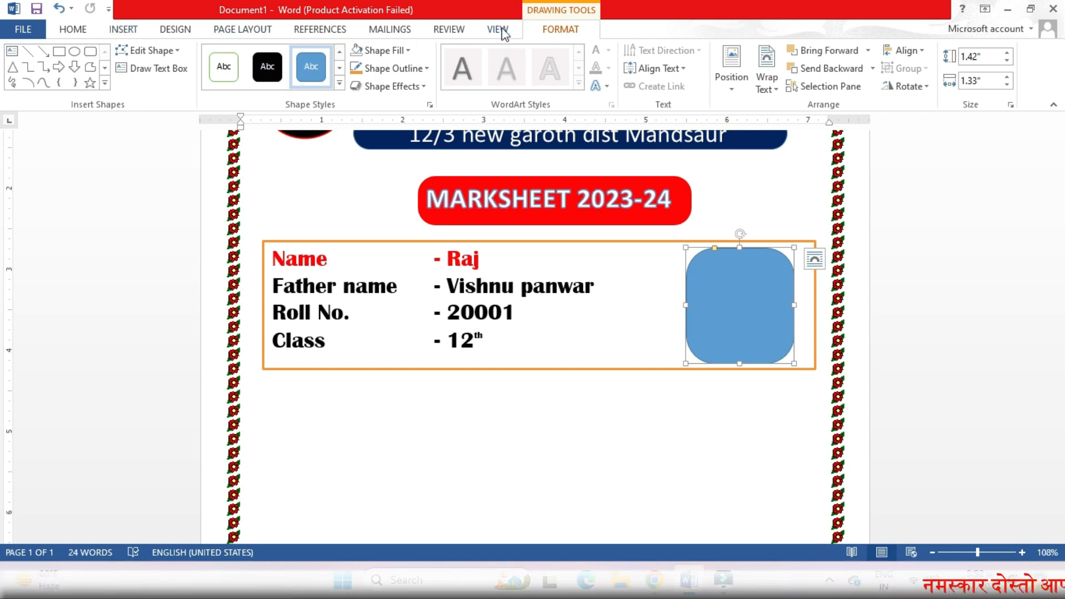
Step: Fill the rounded rectangle with a profile photo picture from a file
{"action": "left_click", "coordinate": [383, 50]}
{"action": "left_click", "coordinate": [394, 259]}
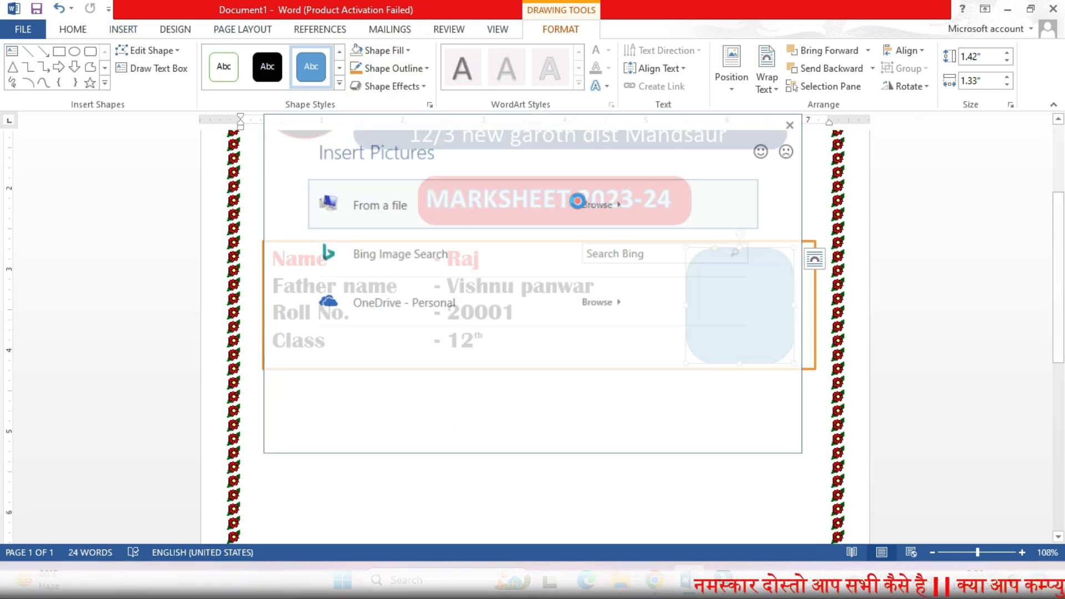
{"action": "left_click", "coordinate": [579, 205]}
{"action": "left_click", "coordinate": [96, 45]}
{"action": "scroll", "coordinate": [195, 272], "scroll_direction": "down", "scroll_amount": 5}
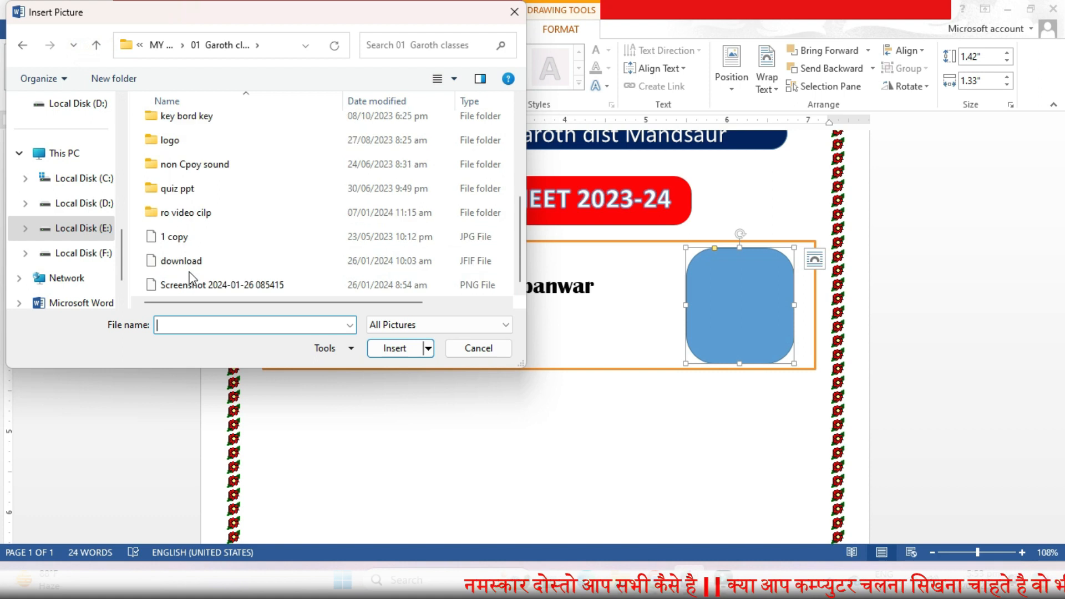
{"action": "double_click", "coordinate": [186, 212]}
{"action": "scroll", "coordinate": [327, 222], "scroll_direction": "down", "scroll_amount": 3}
{"action": "double_click", "coordinate": [474, 246]}
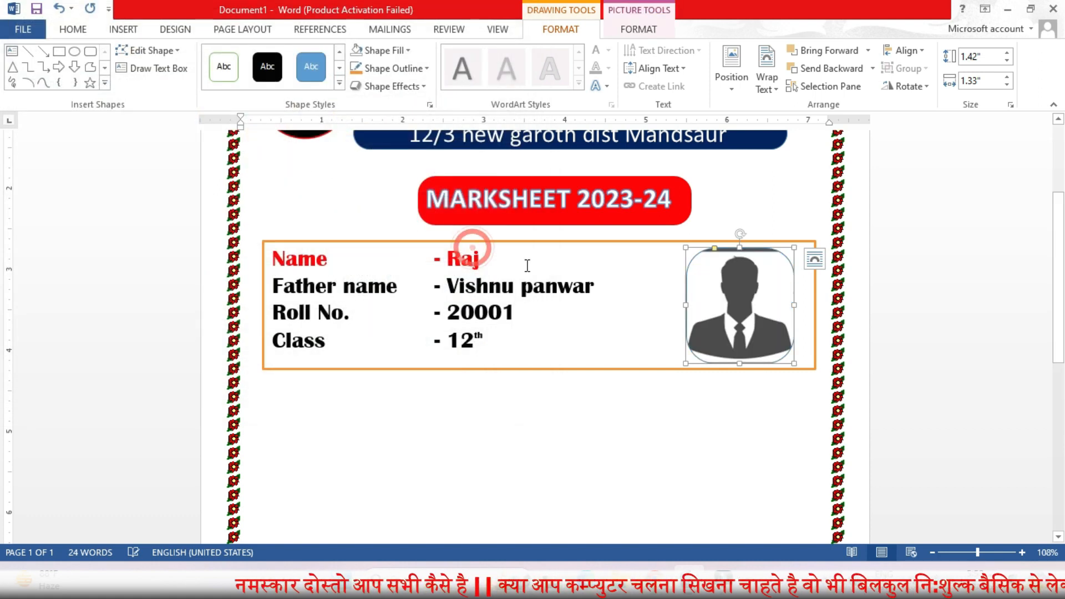
Step: Crop the picture with the Fit option so it sits fully inside the rounded shape
{"action": "left_click", "coordinate": [646, 32]}
{"action": "left_click", "coordinate": [915, 80]}
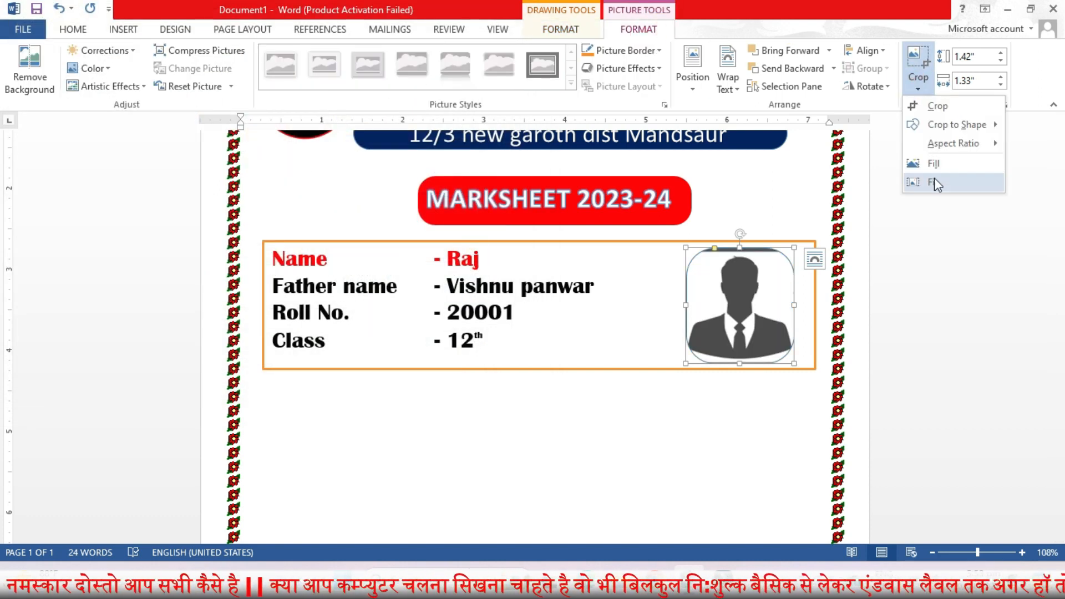
{"action": "left_click", "coordinate": [936, 171]}
{"action": "left_click_drag", "start_coordinate": [793, 364], "coordinate": [806, 386]}
{"action": "left_click_drag", "start_coordinate": [771, 309], "coordinate": [764, 301]}
{"action": "left_click", "coordinate": [743, 433]}
Step: Insert a one-row, six-column table with headings Sub Code, Sub Name, Theory, Practical, Total and Grade
{"action": "scroll", "coordinate": [747, 435], "scroll_direction": "up", "scroll_amount": 3}
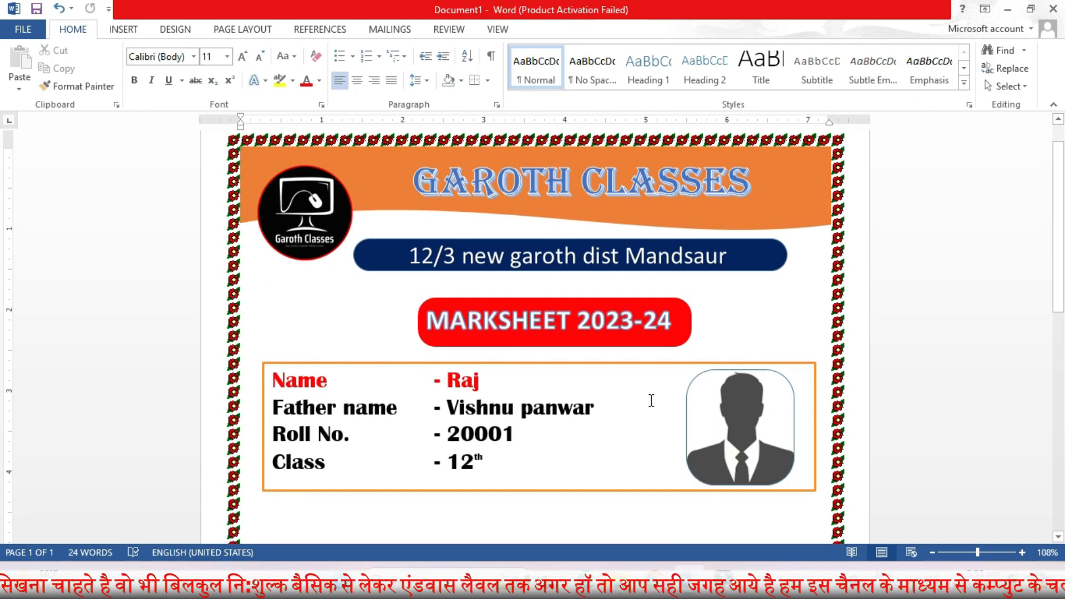
{"action": "left_click", "coordinate": [123, 28]}
{"action": "left_click", "coordinate": [103, 88]}
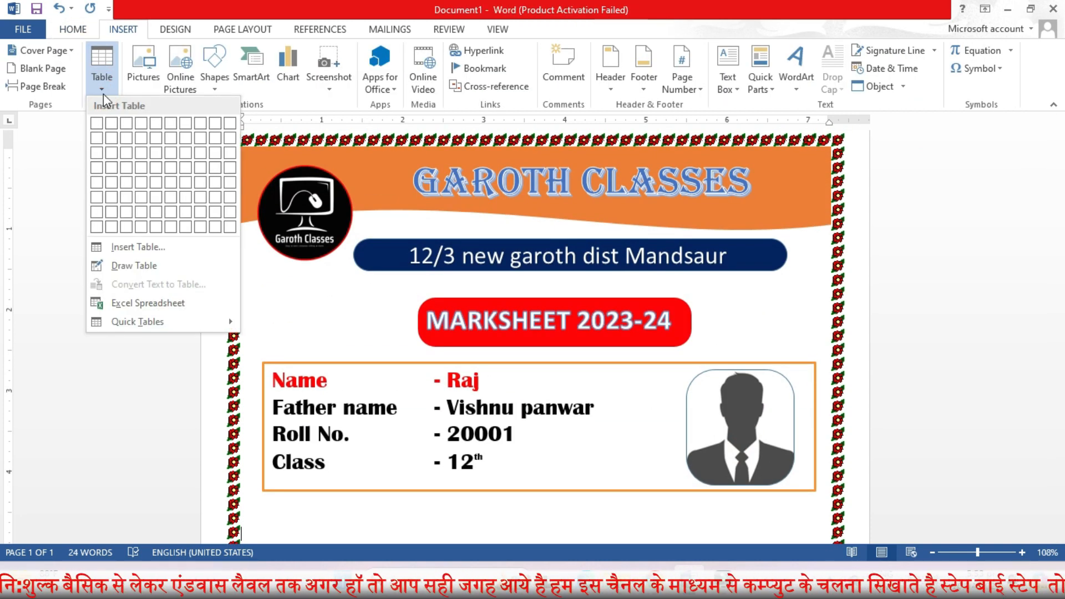
{"action": "left_click", "coordinate": [170, 123]}
{"action": "type", "text": "Sub Code"}
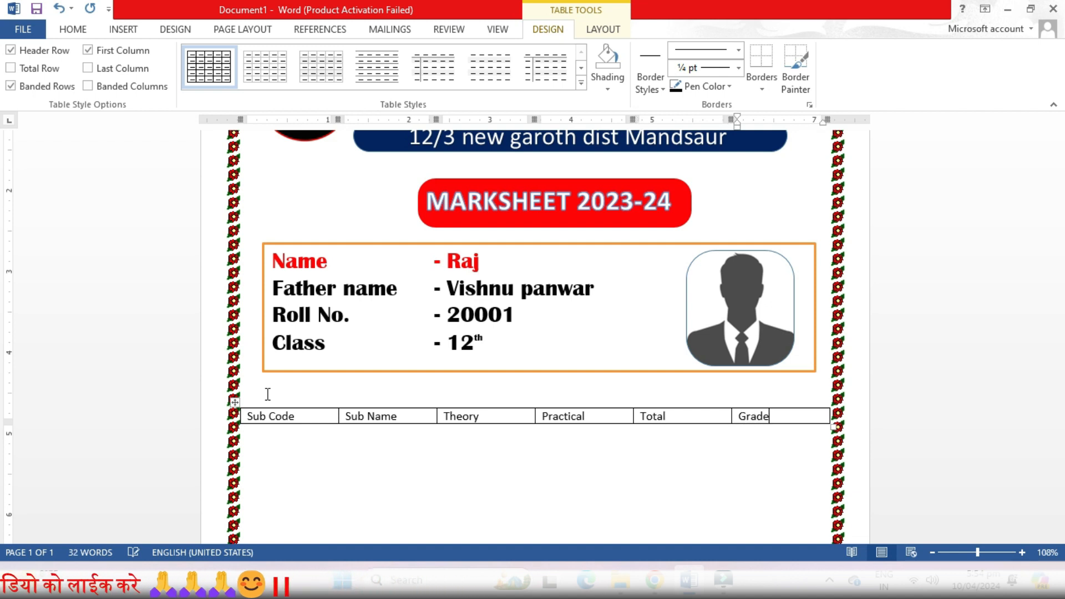
Step: Change the table headings to UPPERCASE
{"action": "left_click", "coordinate": [236, 416]}
{"action": "left_click", "coordinate": [123, 28]}
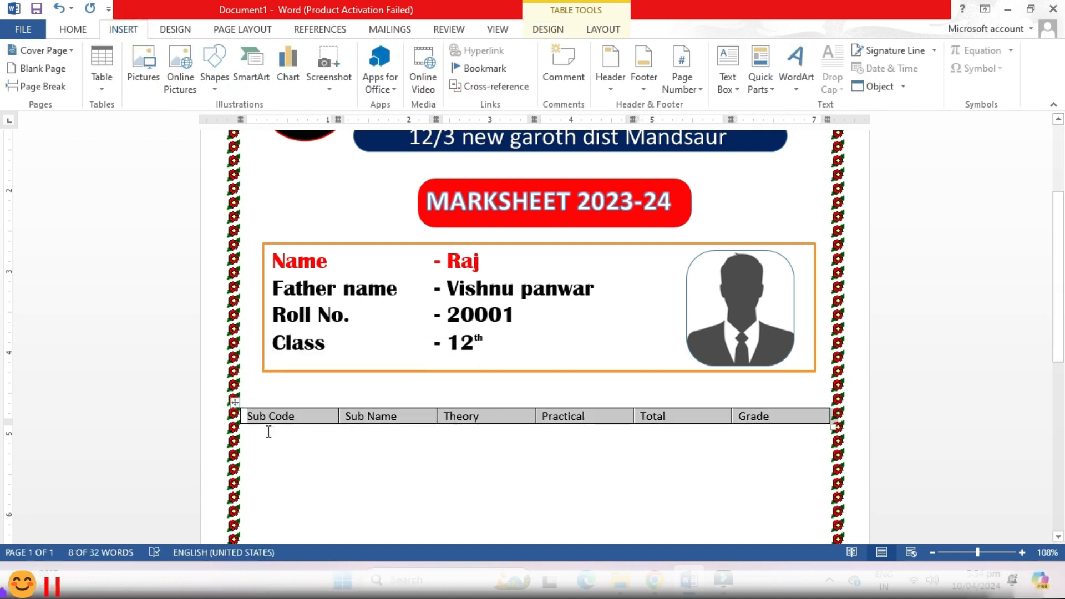
{"action": "left_click", "coordinate": [74, 33]}
{"action": "left_click", "coordinate": [294, 58]}
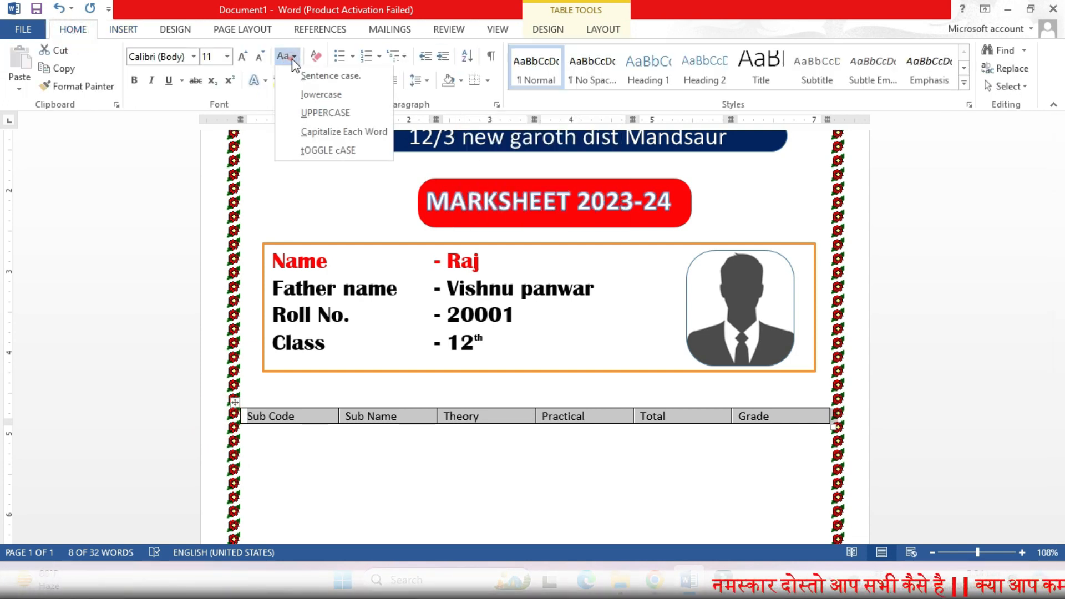
{"action": "left_click", "coordinate": [322, 114]}
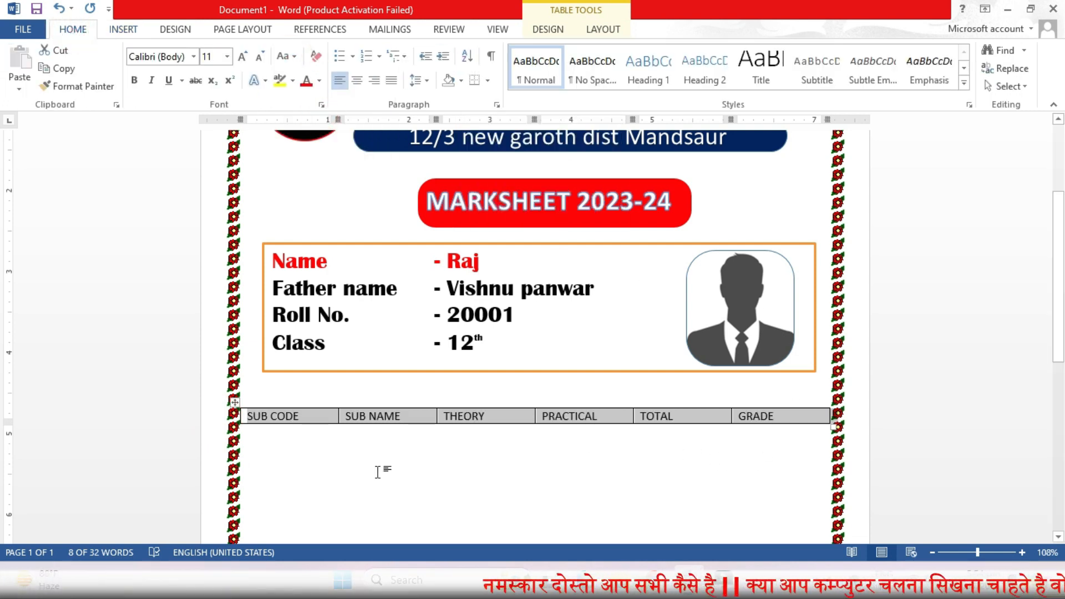
Step: Narrow the table inside the page border and widen the SUB NAME column by moving column borders
{"action": "left_click", "coordinate": [346, 471]}
{"action": "left_click_drag", "start_coordinate": [240, 416], "coordinate": [270, 414]}
{"action": "left_click_drag", "start_coordinate": [831, 415], "coordinate": [808, 417]}
{"action": "double_click", "coordinate": [730, 416]}
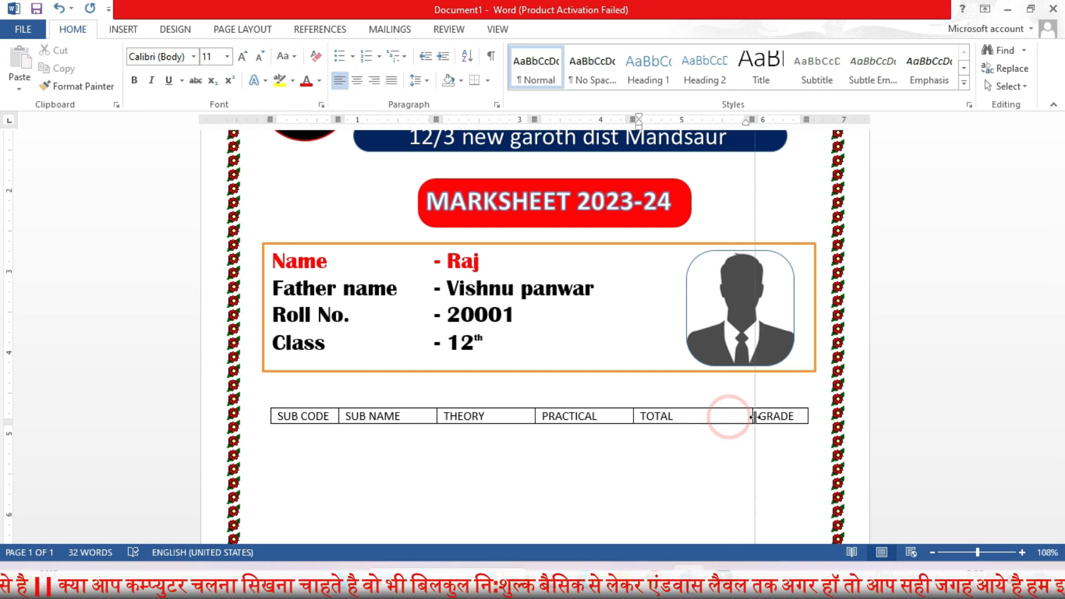
{"action": "left_click_drag", "start_coordinate": [633, 416], "coordinate": [706, 416]}
{"action": "left_click_drag", "start_coordinate": [535, 416], "coordinate": [641, 416]}
{"action": "left_click_drag", "start_coordinate": [436, 416], "coordinate": [544, 416]}
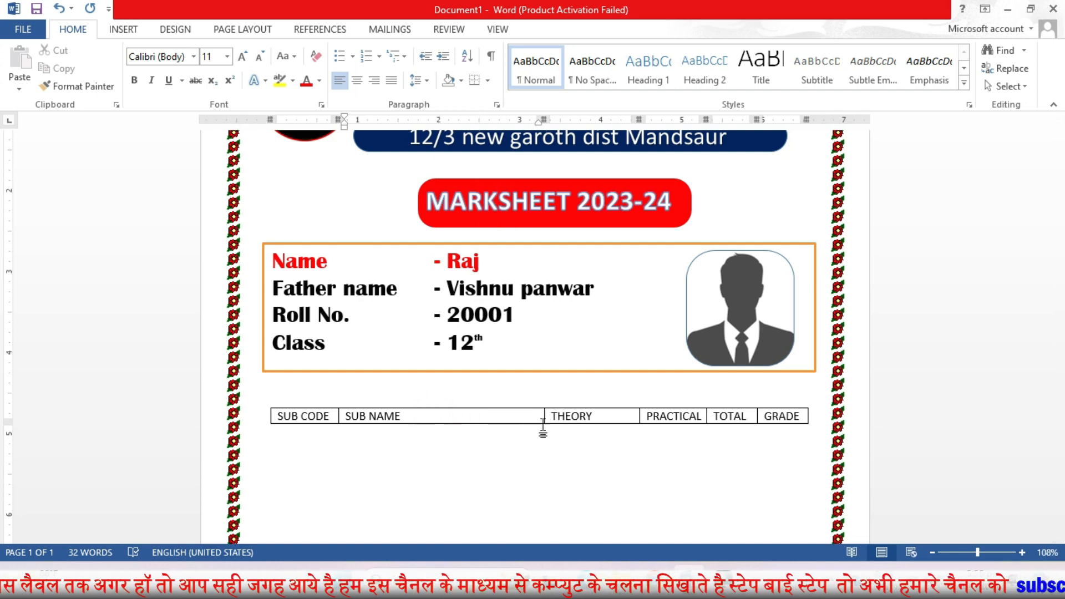
{"action": "left_click", "coordinate": [252, 429]}
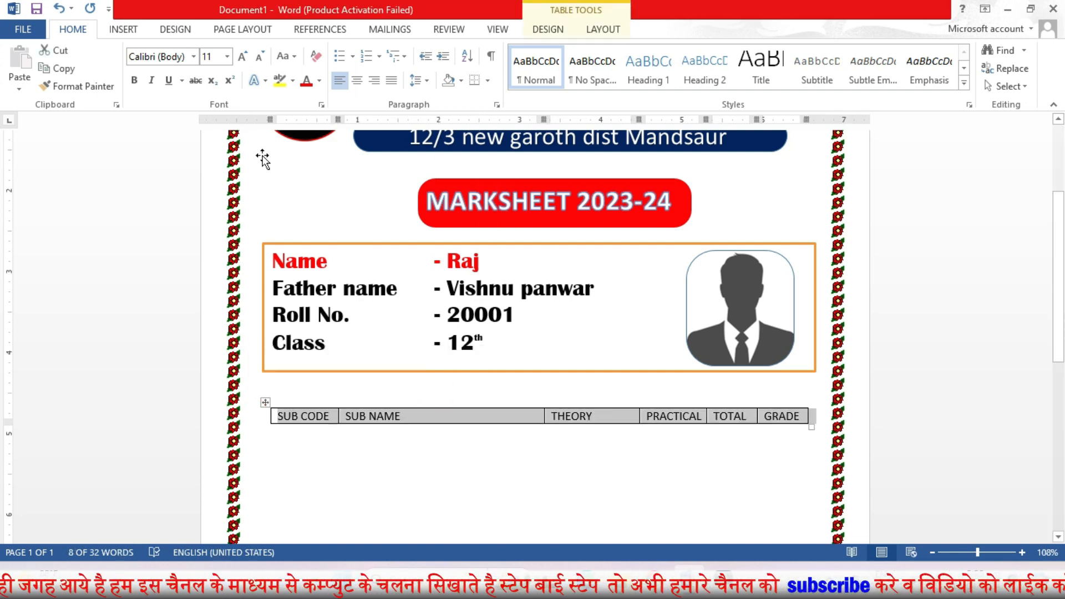
{"action": "left_click", "coordinate": [602, 30]}
{"action": "left_click", "coordinate": [547, 30]}
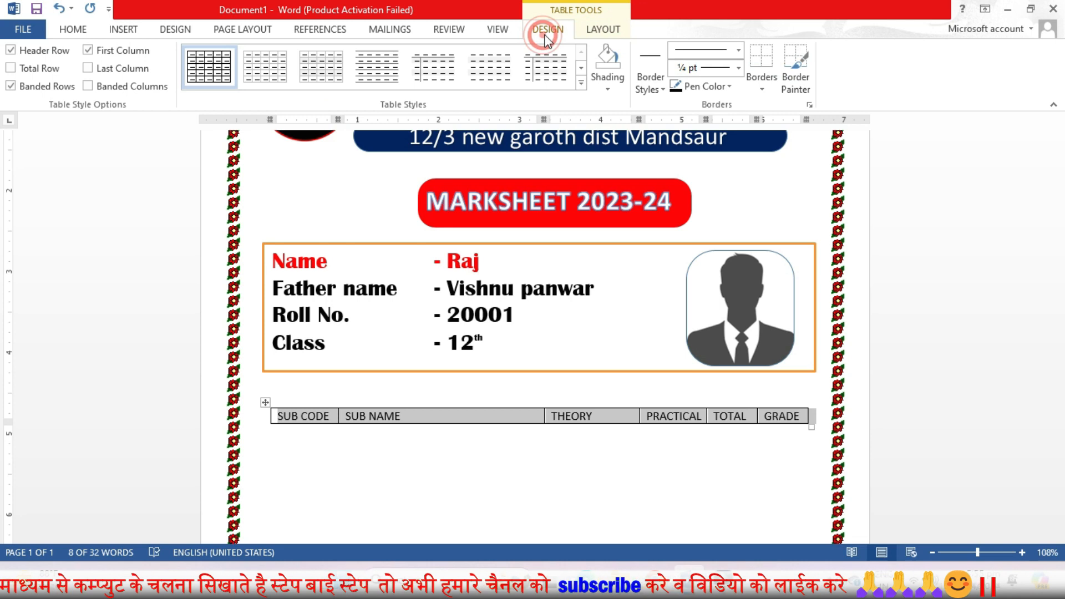
{"action": "left_click", "coordinate": [604, 30]}
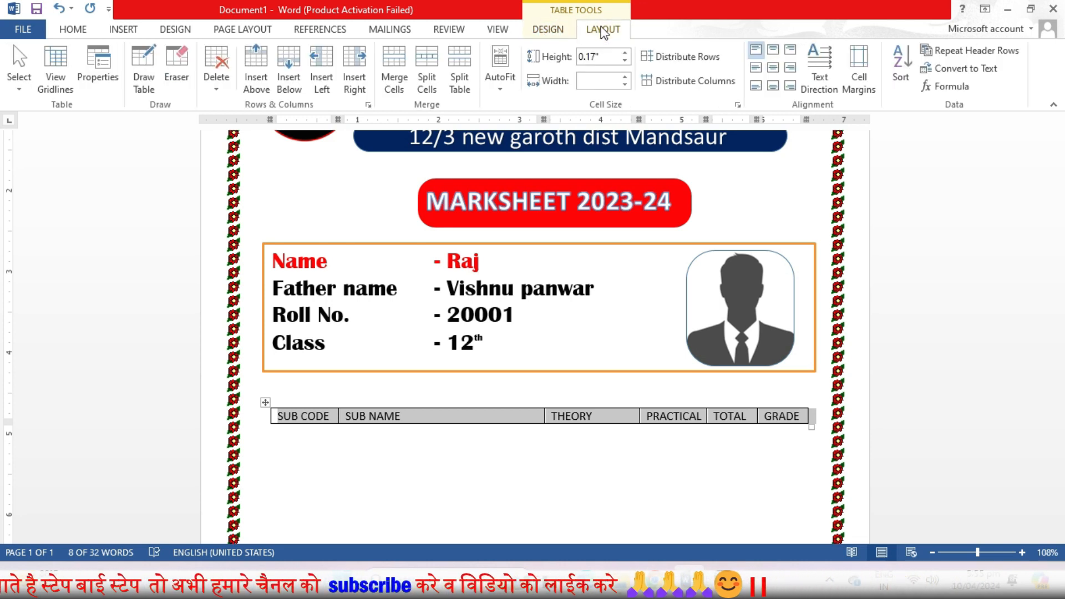
{"action": "left_click", "coordinate": [71, 33]}
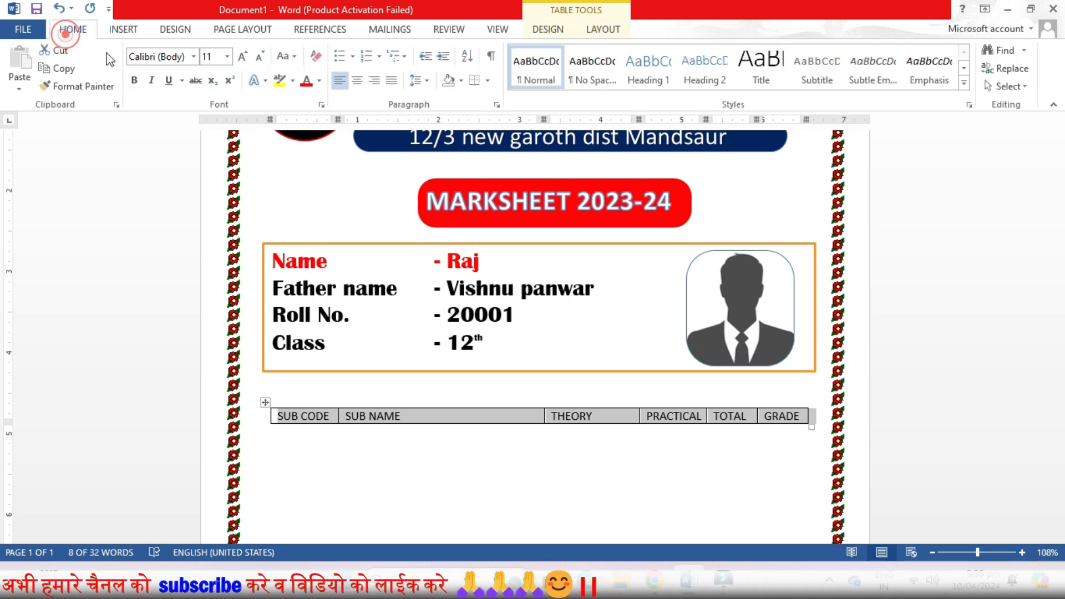
Step: Make the table headings red and bold
{"action": "left_click", "coordinate": [320, 83]}
{"action": "left_click", "coordinate": [320, 222]}
{"action": "left_click", "coordinate": [133, 81]}
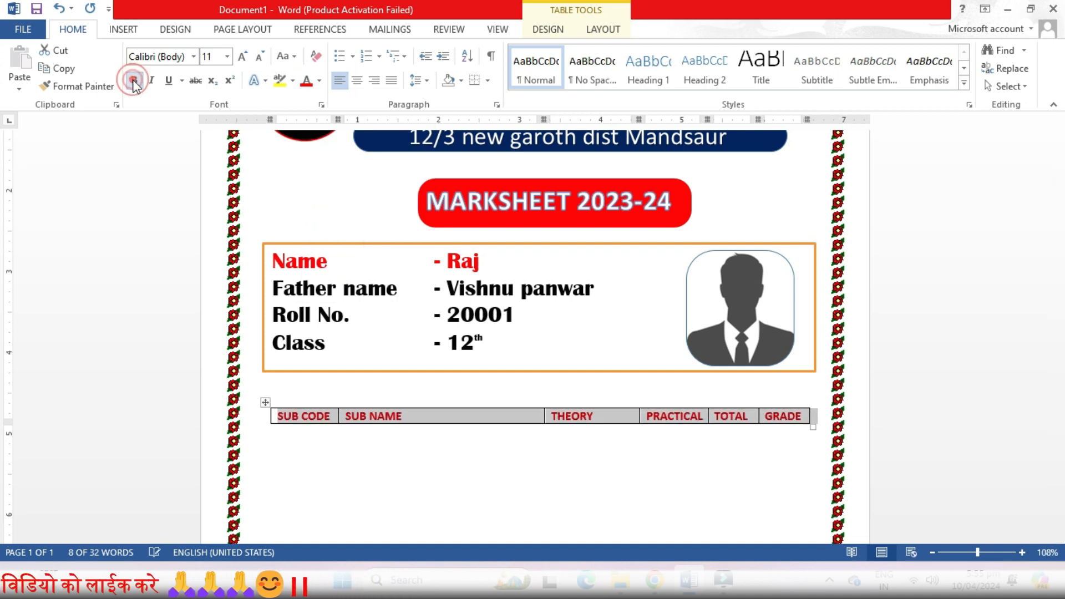
Step: Add a new row below the headings and reset its font colour to Automatic
{"action": "left_click", "coordinate": [377, 458]}
{"action": "left_click", "coordinate": [808, 423]}
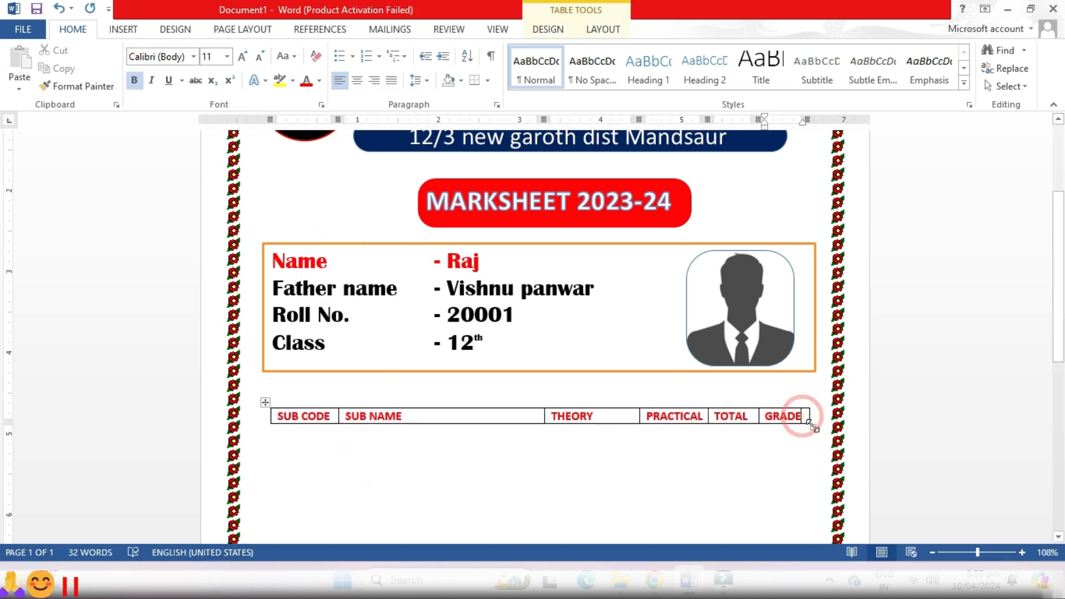
{"action": "key", "text": "Return"}
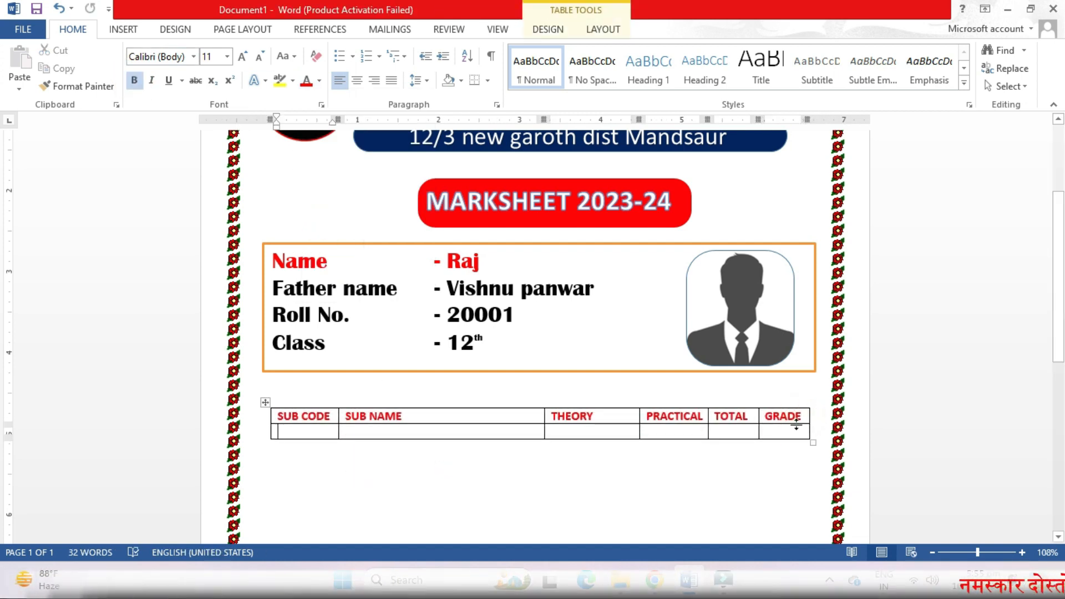
{"action": "type", "text": "02"}
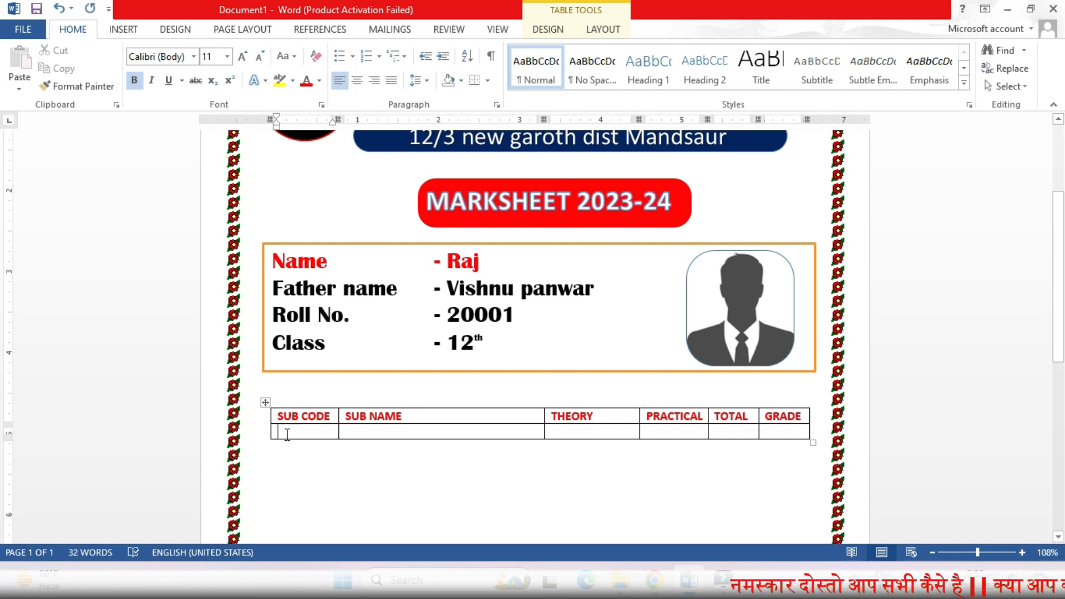
{"action": "left_click", "coordinate": [261, 432]}
{"action": "left_click", "coordinate": [319, 81]}
{"action": "left_click", "coordinate": [332, 98]}
Step: Fill the rows for 201 Hindi, 202 English and 203 Math with theory, practical, total marks and grades
{"action": "left_click", "coordinate": [303, 432]}
{"action": "type", "text": "201"}
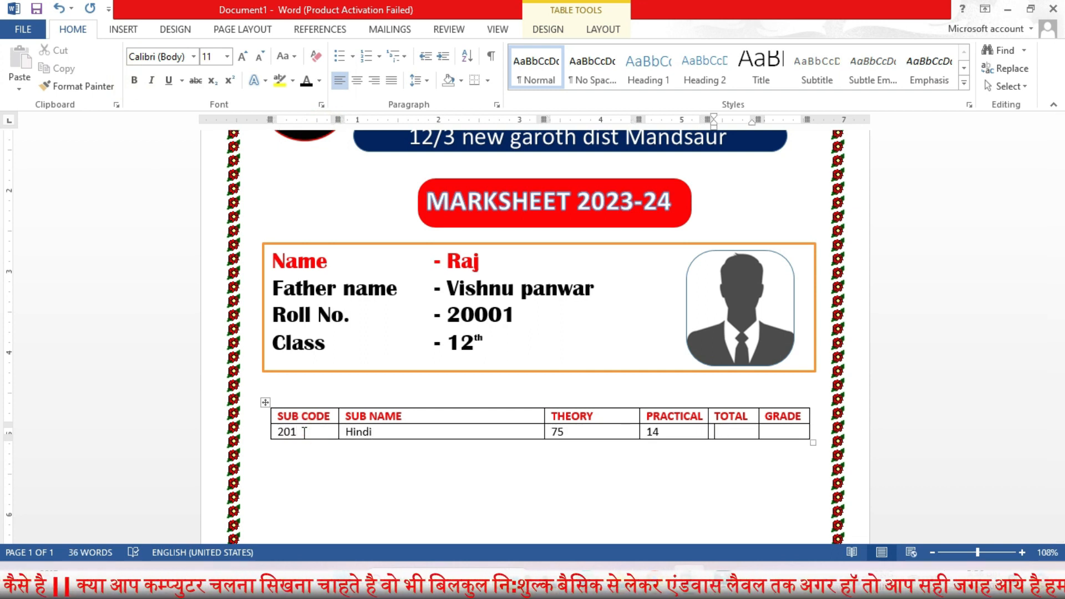
{"action": "type", "text": "89"}
{"action": "key", "text": "Tab"}
{"action": "type", "text": "A+"}
{"action": "key", "text": "Tab"}
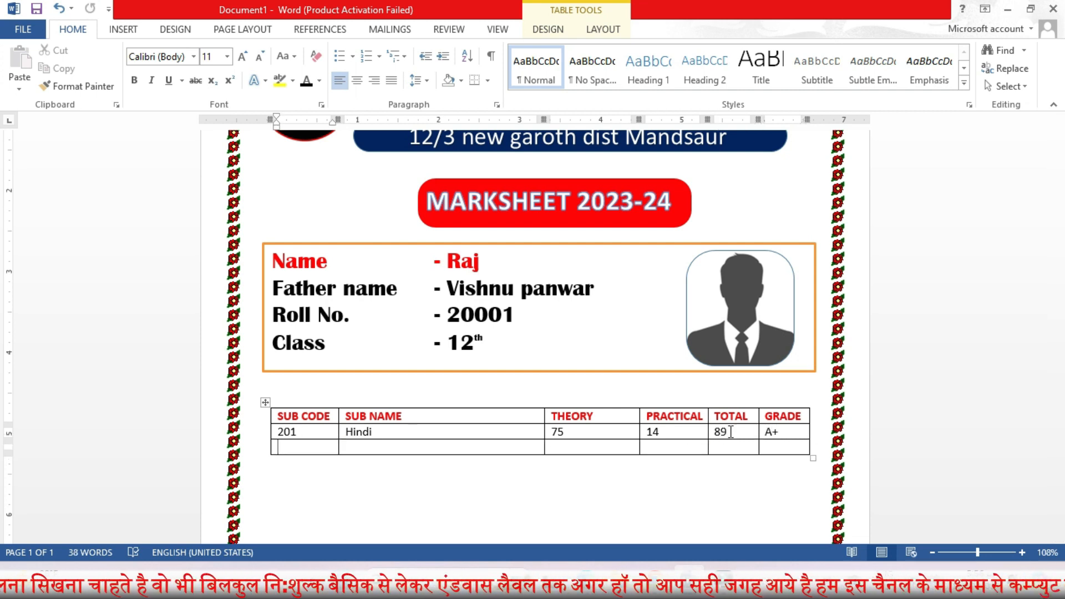
{"action": "type", "text": "+"}
{"action": "key", "text": "Tab"}
{"action": "type", "text": "20"}
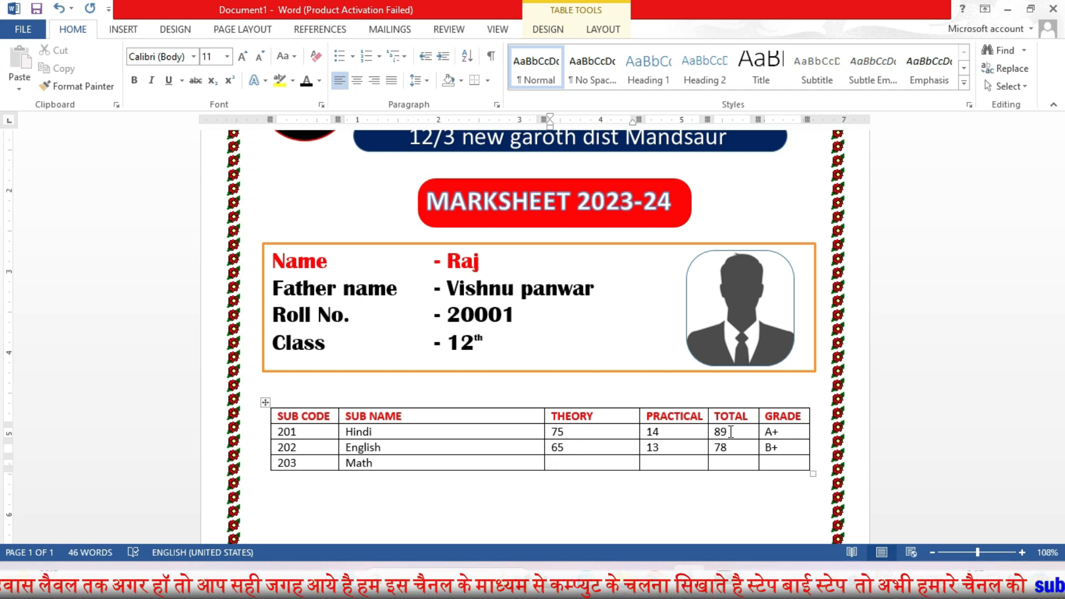
{"action": "type", "text": "57"}
{"action": "key", "text": "Tab"}
Step: Add rows for 204 Computer, 205 Physics, 206 Biology and 207 S.S with their marks and grades
{"action": "type", "text": "C"}
{"action": "key", "text": "Tab"}
{"action": "type", "text": "2"}
{"action": "type", "text": "Computer"}
{"action": "key", "text": "Tab"}
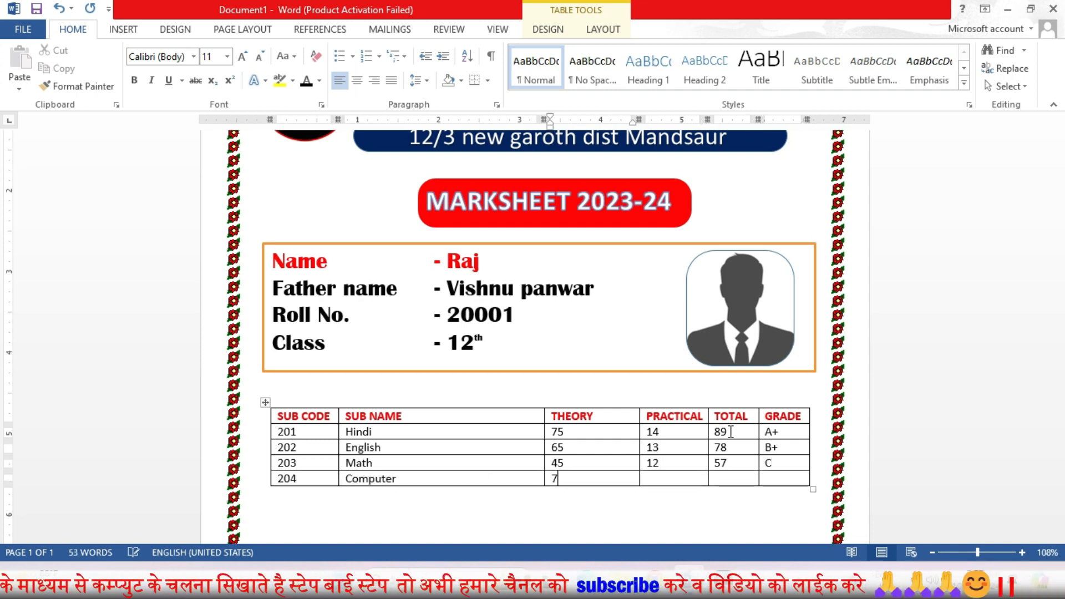
{"action": "type", "text": "A"}
{"action": "key", "text": "Tab"}
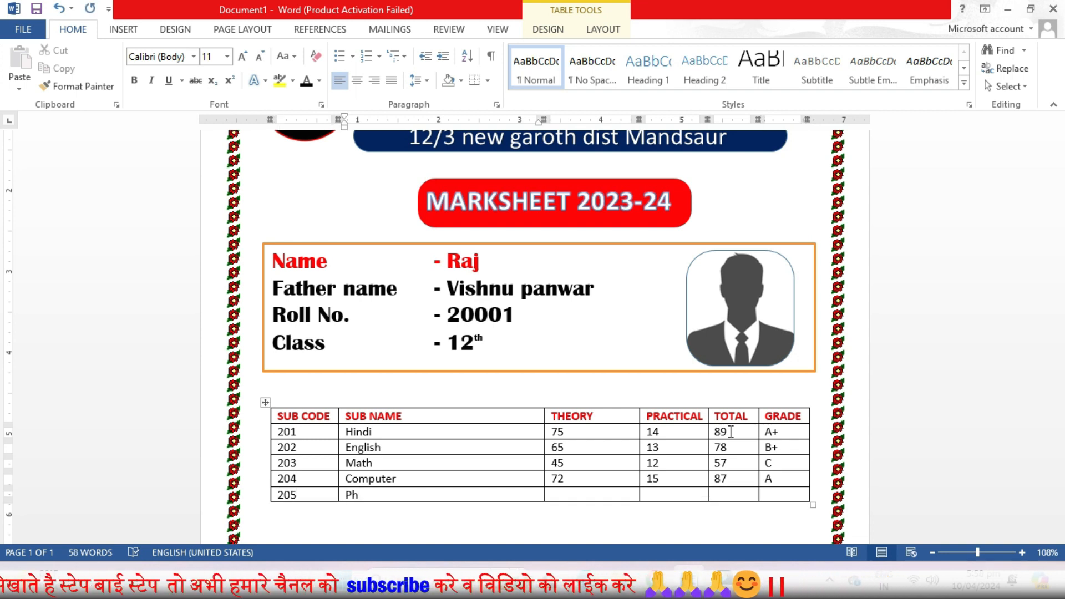
{"action": "type", "text": "C"}
{"action": "key", "text": "Tab"}
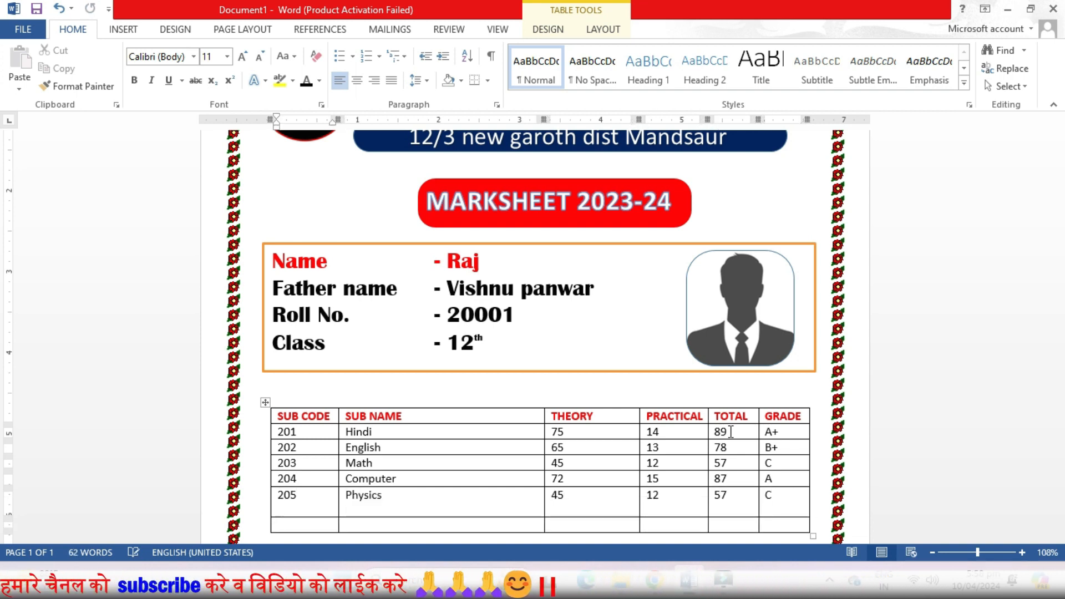
{"action": "type", "text": "206"}
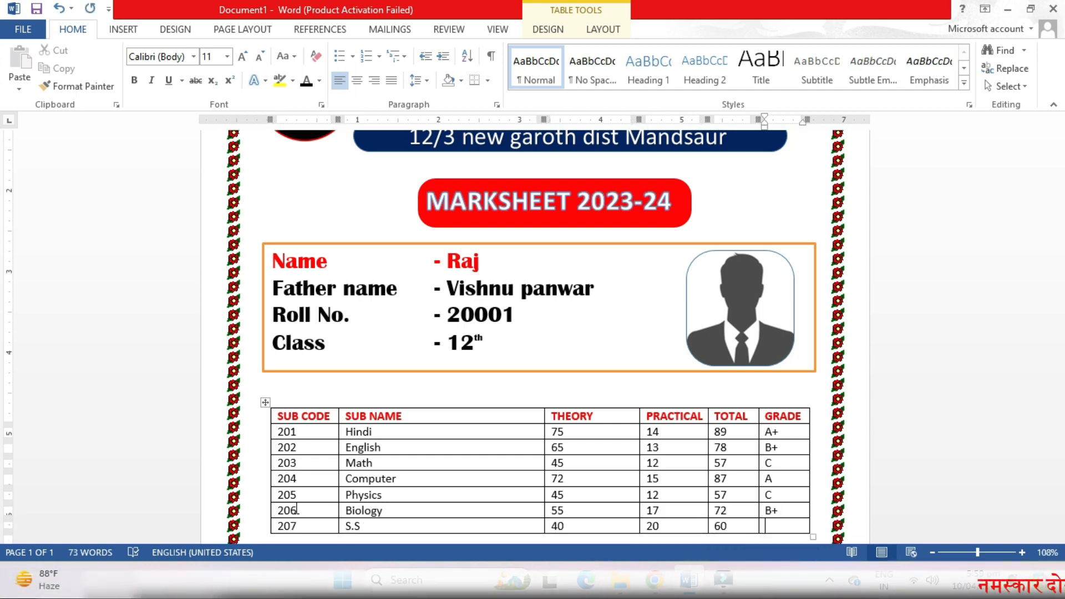
{"action": "type", "text": "B"}
Step: Select the whole marks table and enlarge its font to 14 pt
{"action": "scroll", "coordinate": [311, 421], "scroll_direction": "down", "scroll_amount": 3}
{"action": "left_click", "coordinate": [266, 244]}
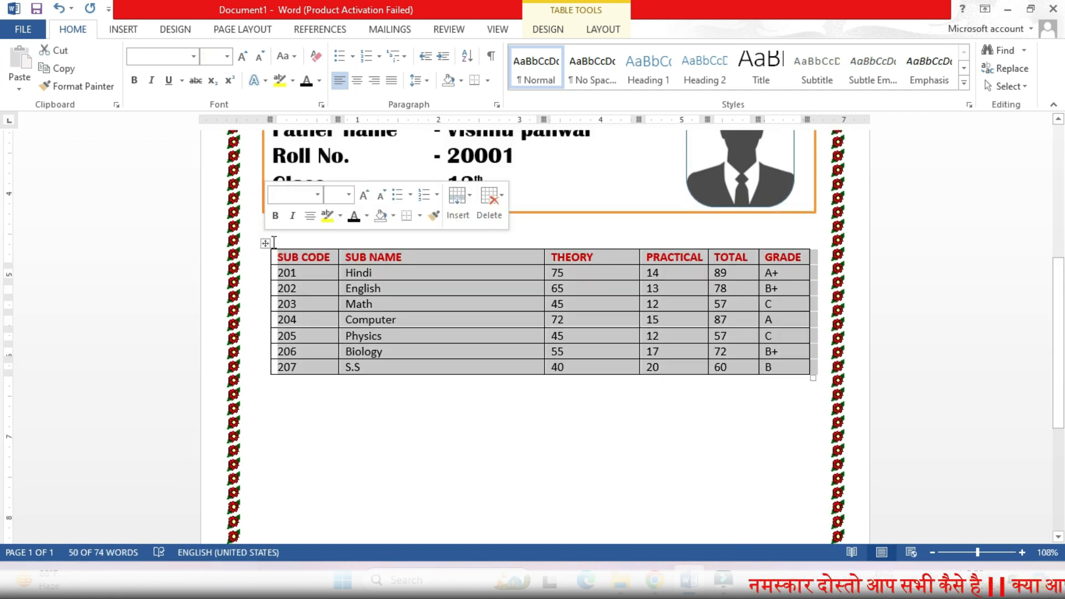
{"action": "left_click", "coordinate": [243, 58]}
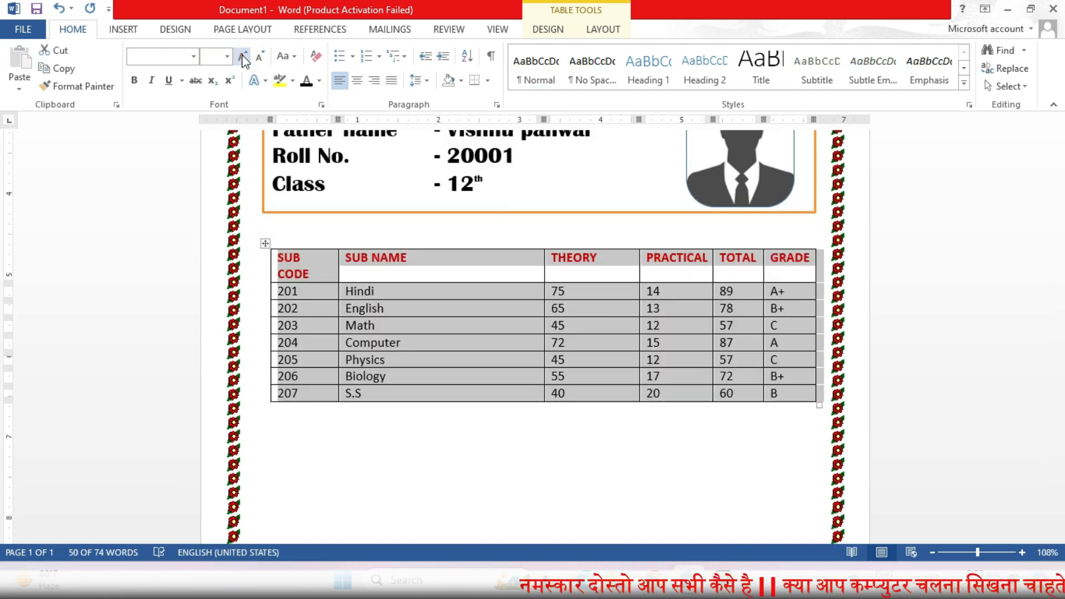
{"action": "left_click", "coordinate": [243, 58]}
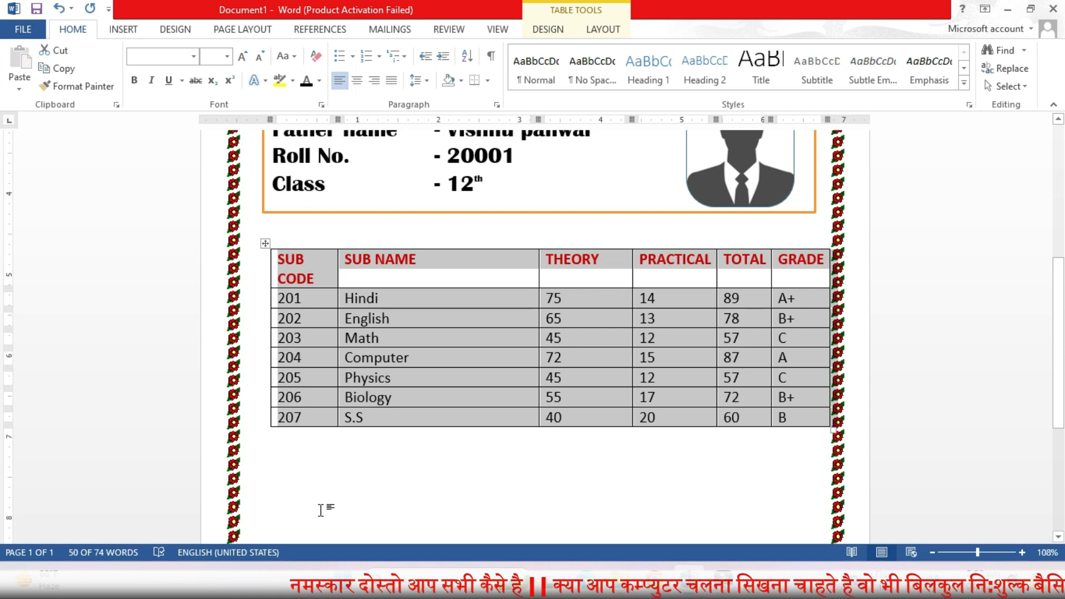
Step: Widen the SUB CODE column so its heading fits on one line
{"action": "left_click", "coordinate": [351, 273]}
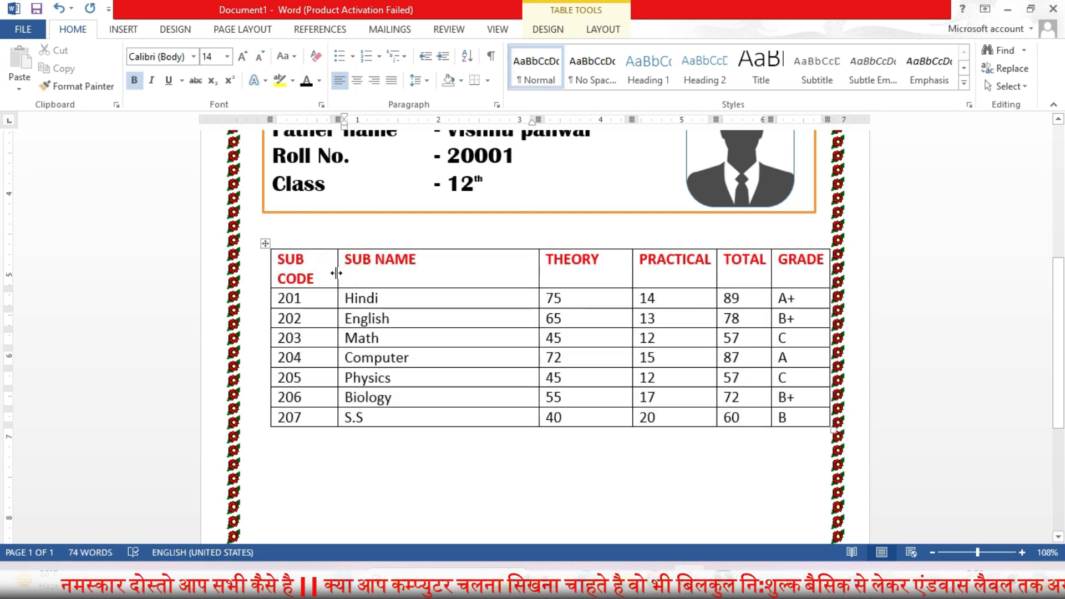
{"action": "left_click_drag", "start_coordinate": [336, 273], "coordinate": [349, 273]}
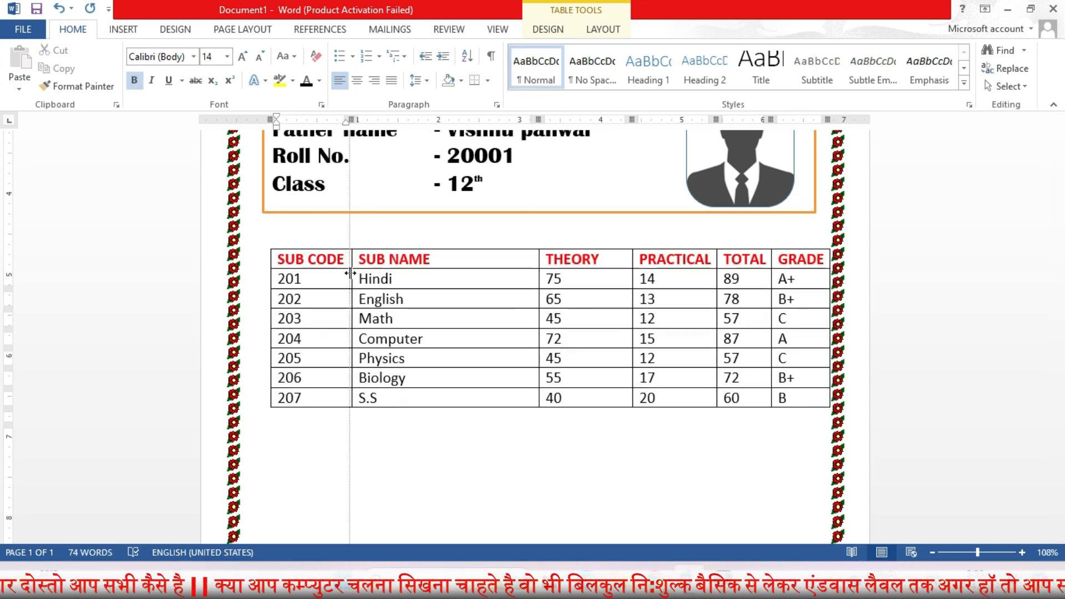
Step: Narrow the SUB NAME, THEORY, PRACTICAL, TOTAL and GRADE columns so the table fits inside the page border
{"action": "left_click", "coordinate": [266, 243]}
{"action": "left_click_drag", "start_coordinate": [538, 278], "coordinate": [514, 278]}
{"action": "left_click_drag", "start_coordinate": [633, 267], "coordinate": [601, 263]}
{"action": "left_click_drag", "start_coordinate": [715, 260], "coordinate": [686, 260]}
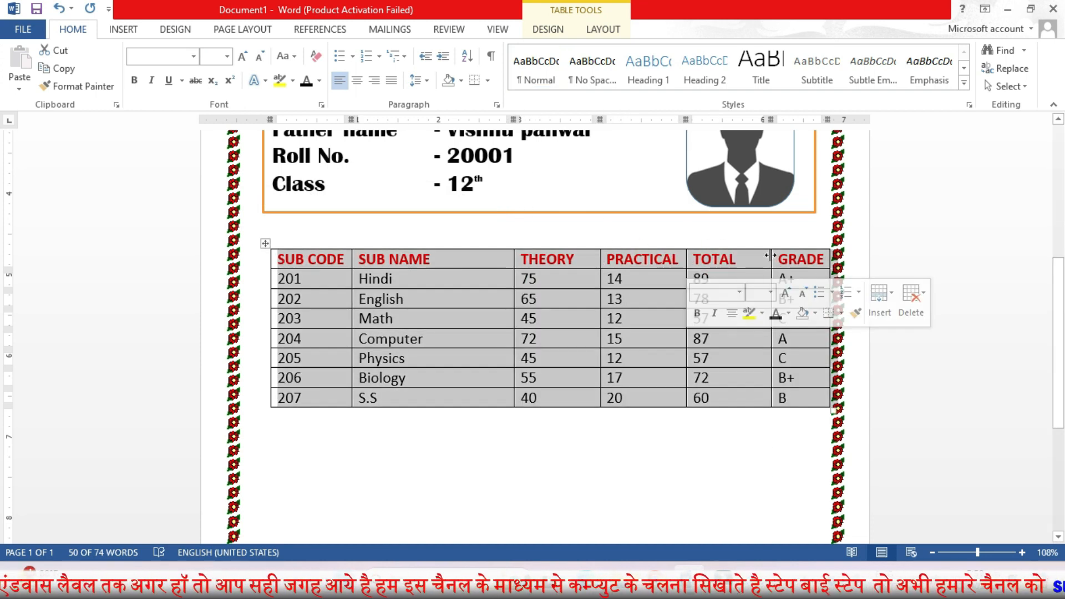
{"action": "left_click_drag", "start_coordinate": [770, 255], "coordinate": [742, 255]}
{"action": "left_click_drag", "start_coordinate": [830, 255], "coordinate": [808, 256]}
{"action": "left_click", "coordinate": [590, 486]}
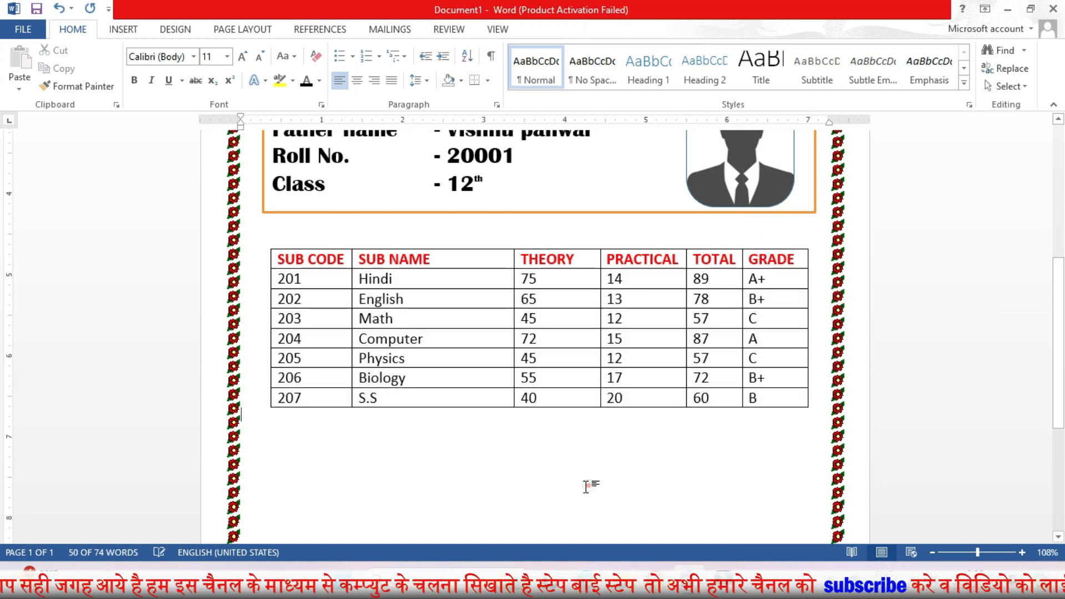
{"action": "left_click", "coordinate": [127, 29]}
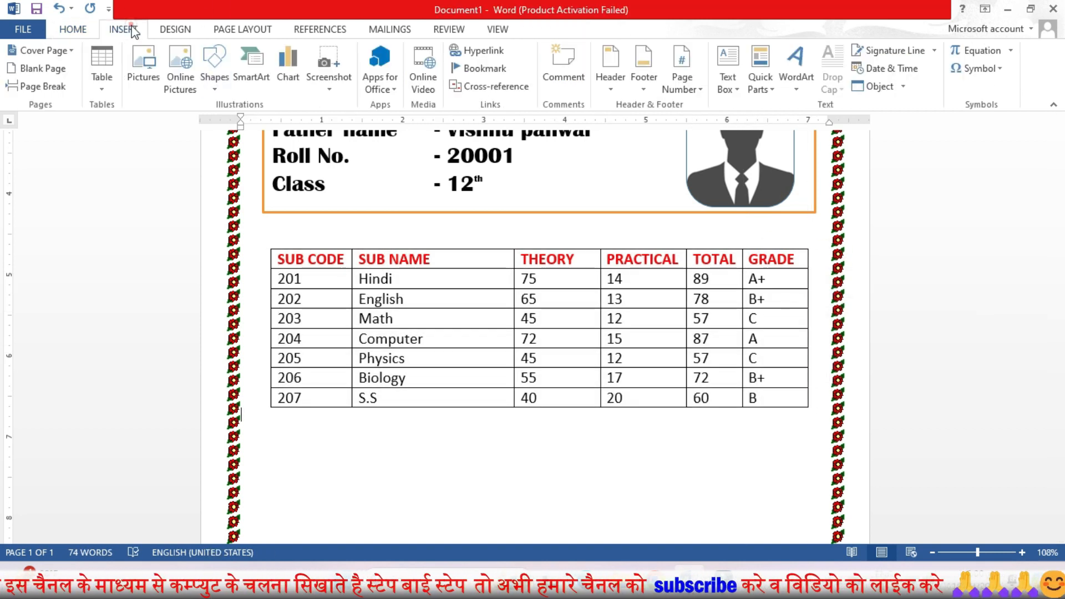
{"action": "left_click", "coordinate": [215, 91]}
{"action": "left_click", "coordinate": [504, 496]}
Step: Insert a narrower one-row, two-column table below the marks table and enter Result in its first cell
{"action": "scroll", "coordinate": [339, 303], "scroll_direction": "down", "scroll_amount": 3}
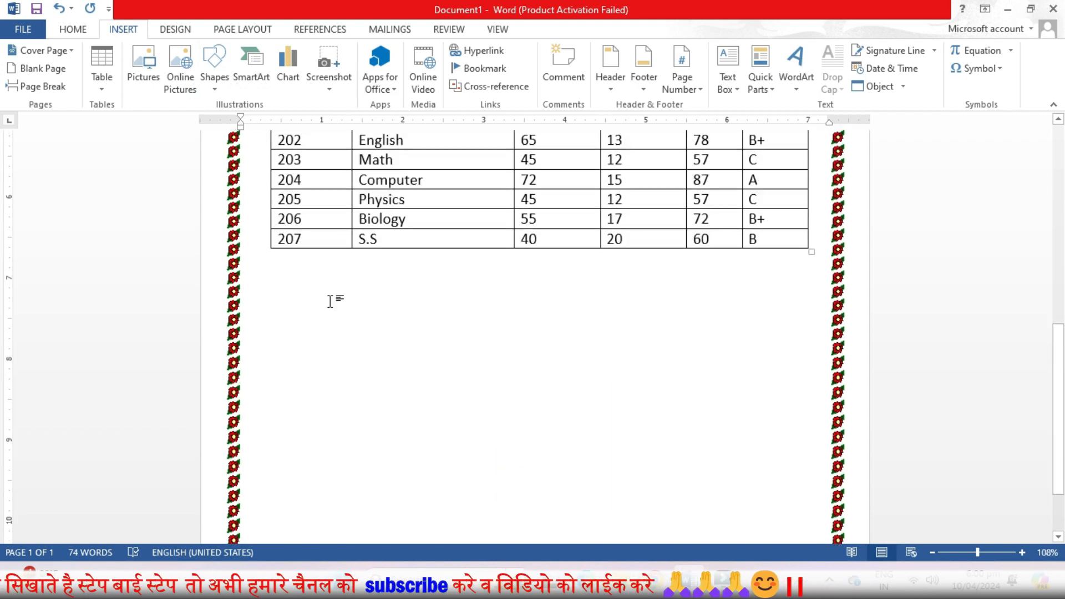
{"action": "left_click", "coordinate": [102, 62]}
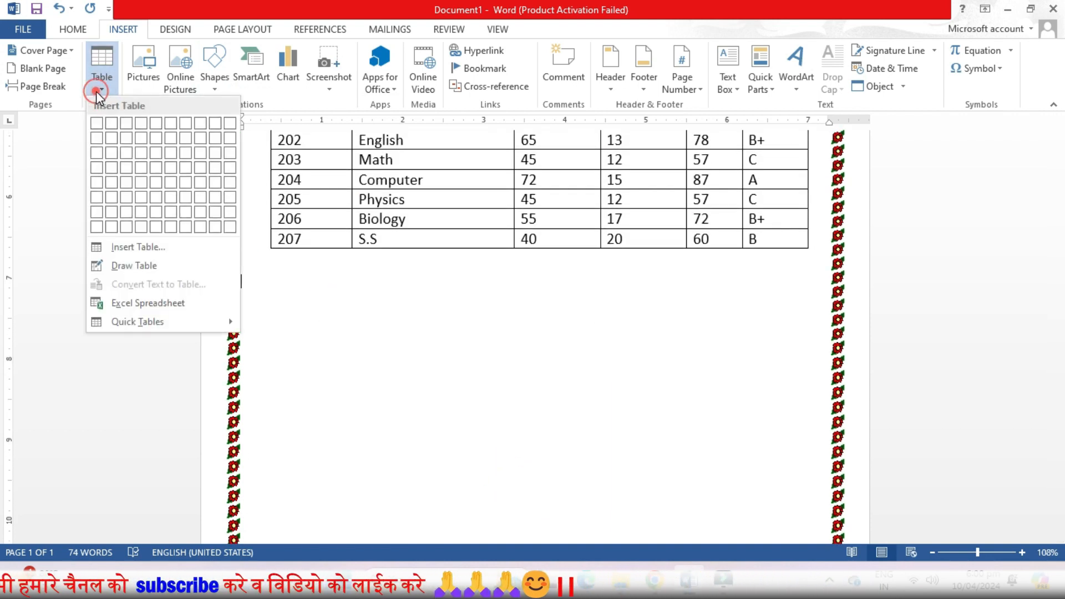
{"action": "left_click", "coordinate": [112, 126]}
{"action": "left_click_drag", "start_coordinate": [244, 282], "coordinate": [347, 281]}
{"action": "left_click_drag", "start_coordinate": [831, 286], "coordinate": [707, 288]}
{"action": "left_click", "coordinate": [418, 282]}
{"action": "type", "text": "Re"}
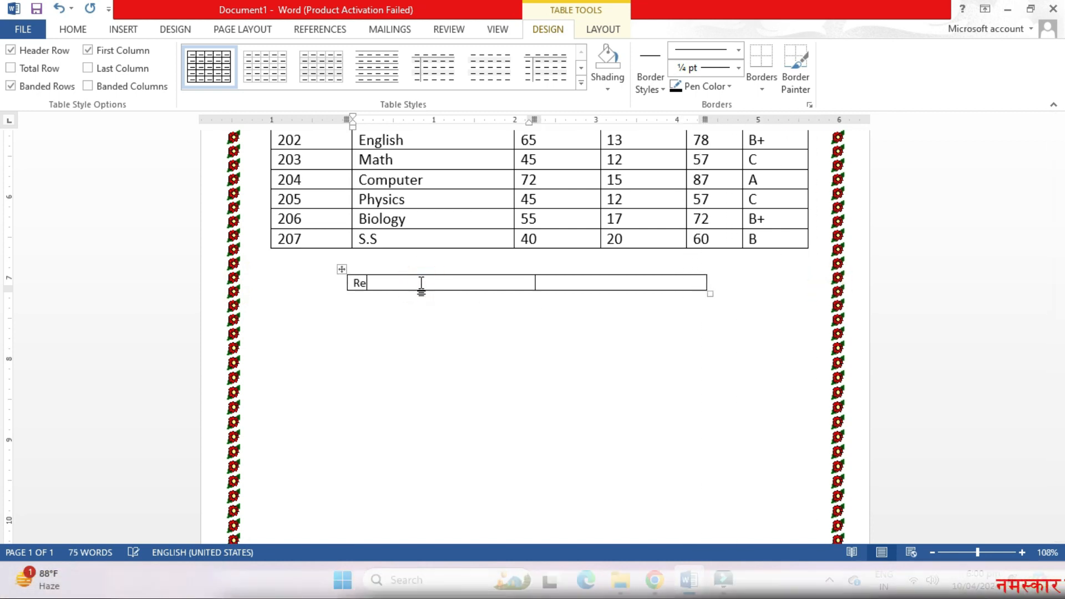
Step: Change the Result text to UPPERCASE
{"action": "double_click", "coordinate": [368, 282]}
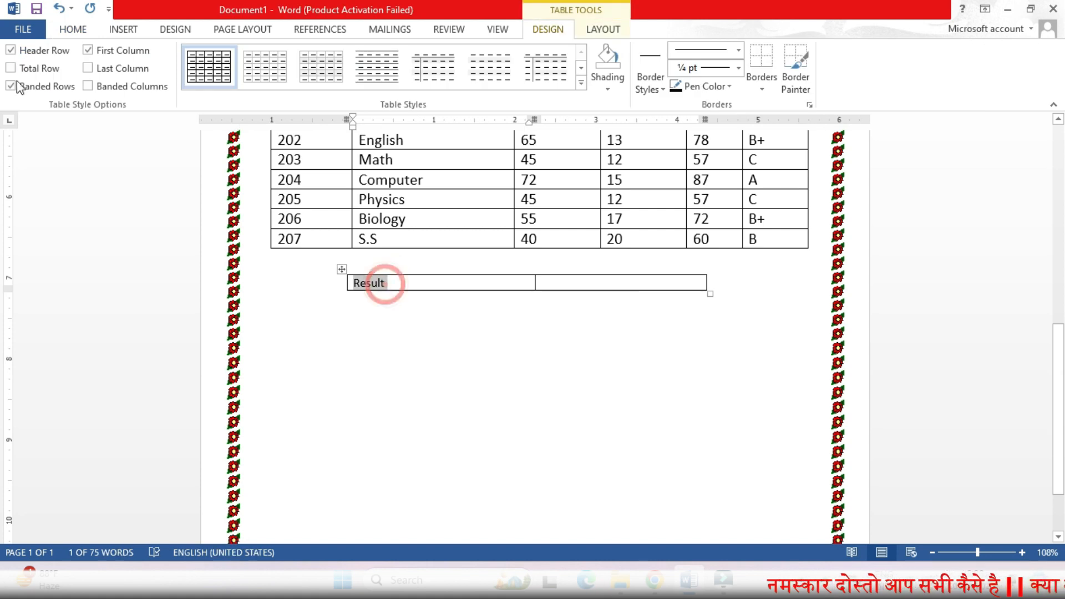
{"action": "left_click", "coordinate": [73, 29]}
{"action": "left_click", "coordinate": [286, 56]}
{"action": "left_click", "coordinate": [308, 112]}
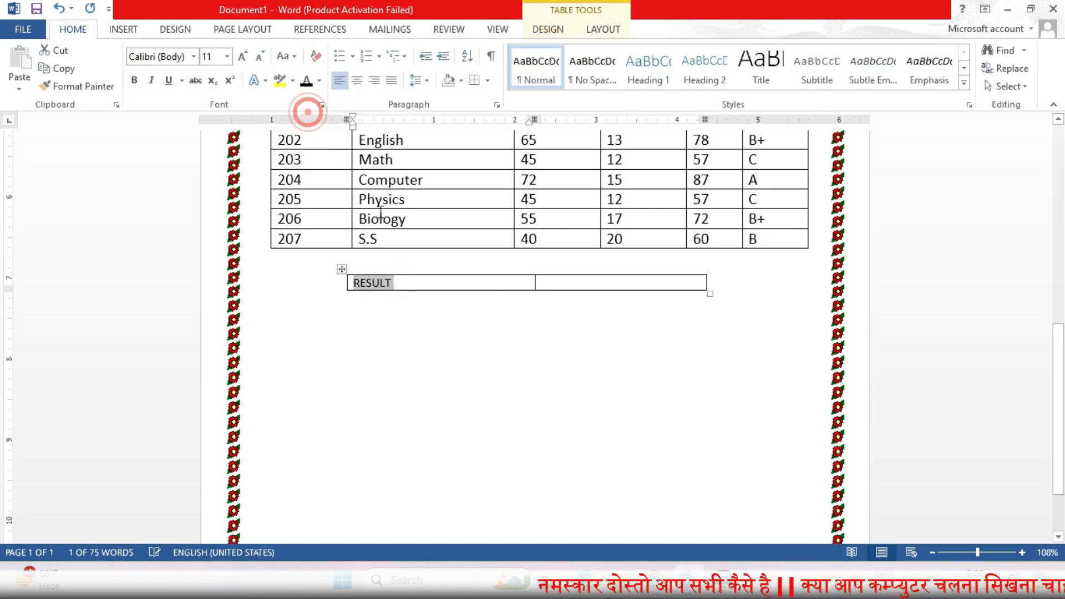
Step: Enter PASS in the second cell and centre the text in both cells
{"action": "left_click", "coordinate": [576, 283]}
{"action": "type", "text": "PASS"}
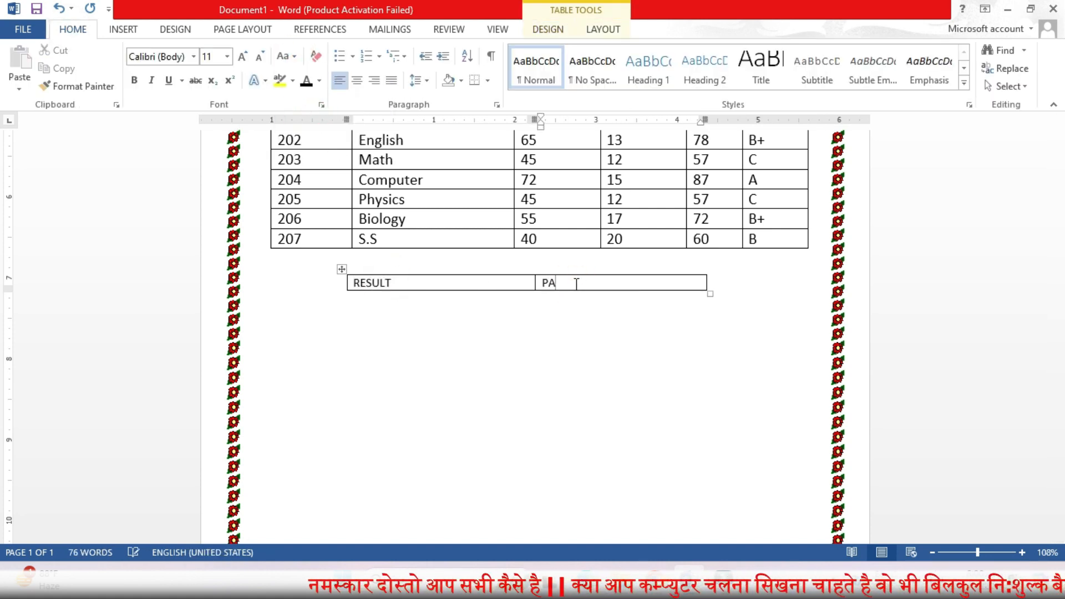
{"action": "left_click", "coordinate": [341, 269]}
{"action": "left_click", "coordinate": [603, 29]}
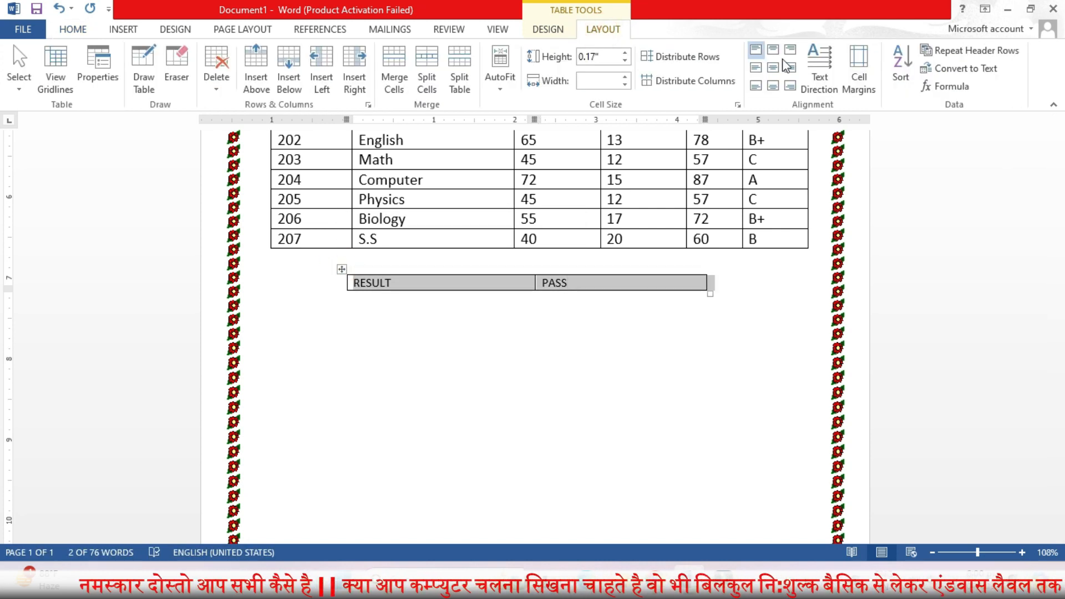
{"action": "left_click", "coordinate": [773, 67]}
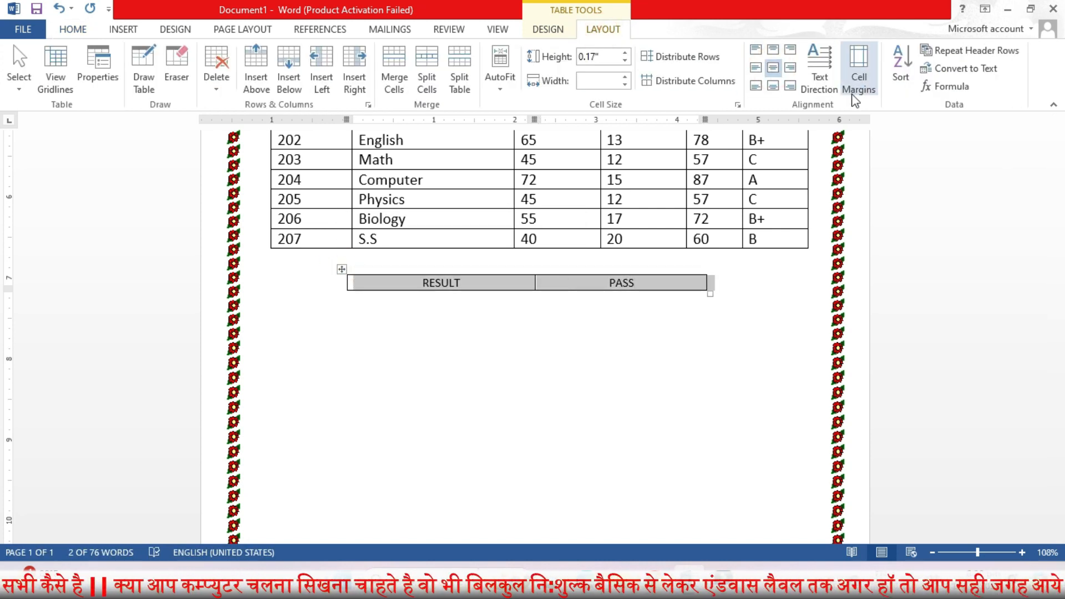
Step: Shade the result table orange
{"action": "left_click", "coordinate": [548, 30]}
{"action": "left_click", "coordinate": [608, 90]}
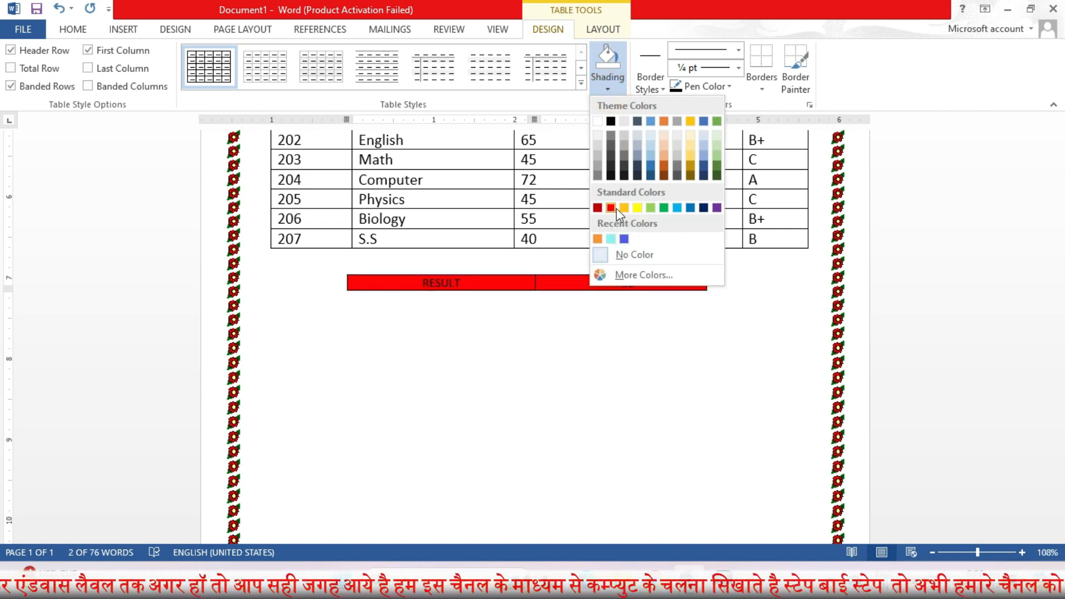
{"action": "left_click", "coordinate": [598, 238]}
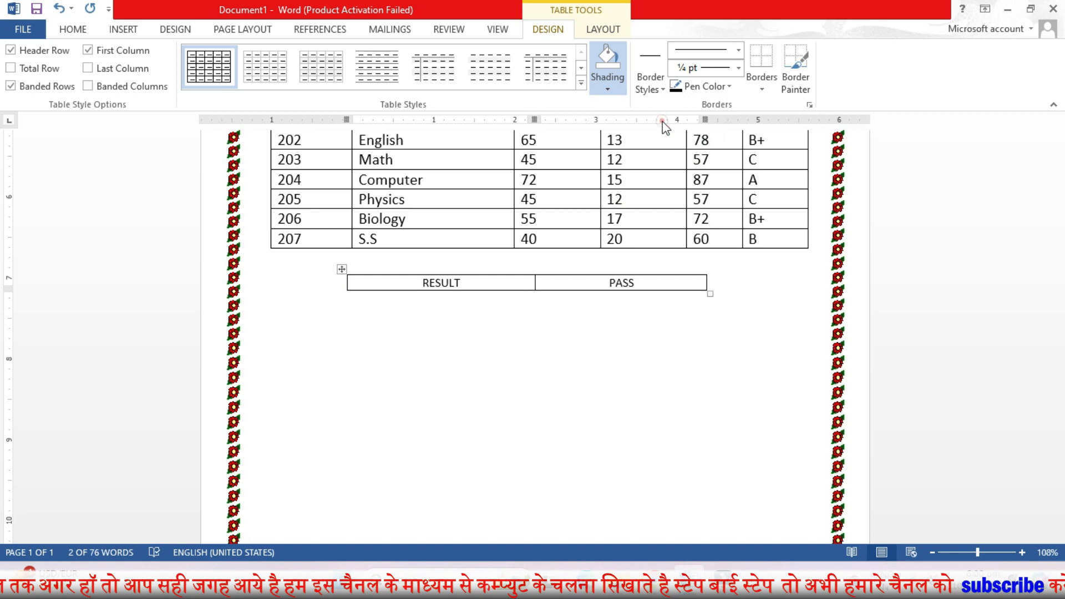
Step: Enlarge the result table's font to 20 pt
{"action": "left_click", "coordinate": [73, 29]}
{"action": "left_click", "coordinate": [241, 56]}
{"action": "left_click", "coordinate": [241, 56]}
{"action": "left_click", "coordinate": [241, 56]}
{"action": "left_click", "coordinate": [241, 56]}
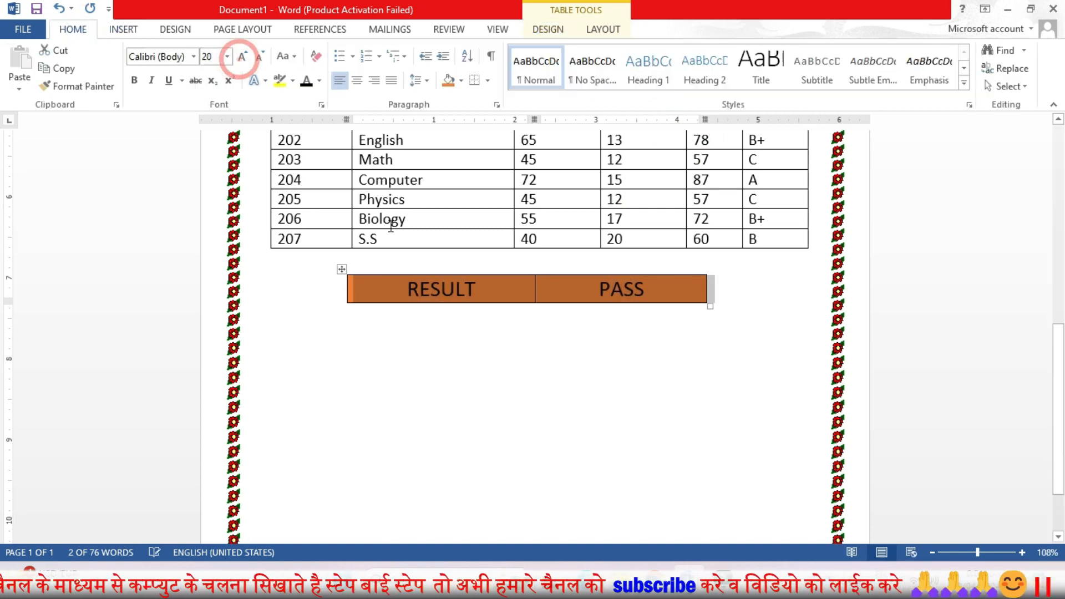
Step: Make the RESULT text white
{"action": "double_click", "coordinate": [431, 284]}
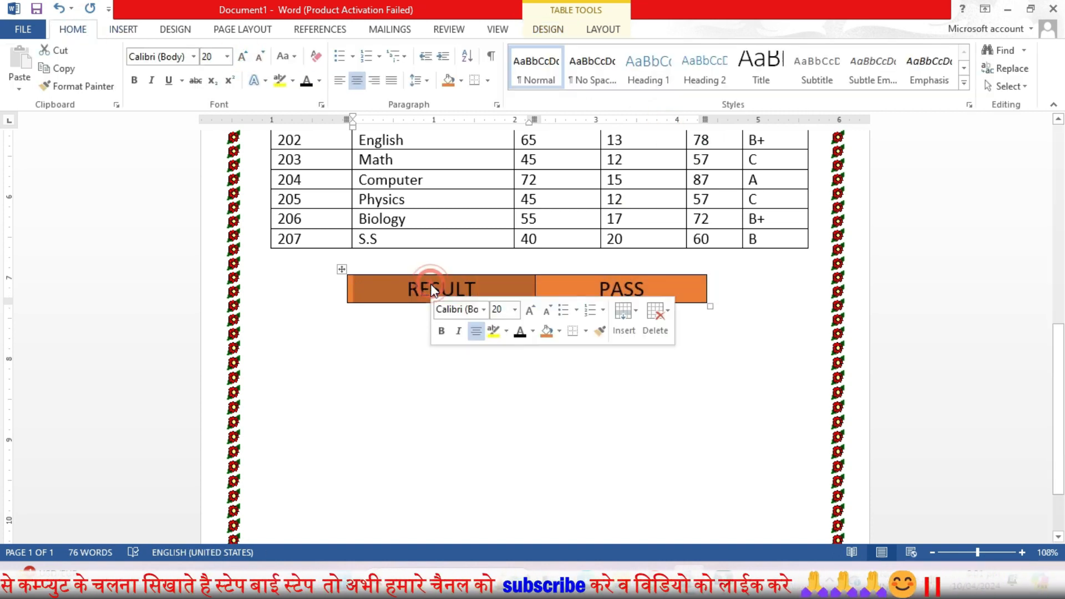
{"action": "left_click", "coordinate": [319, 80]}
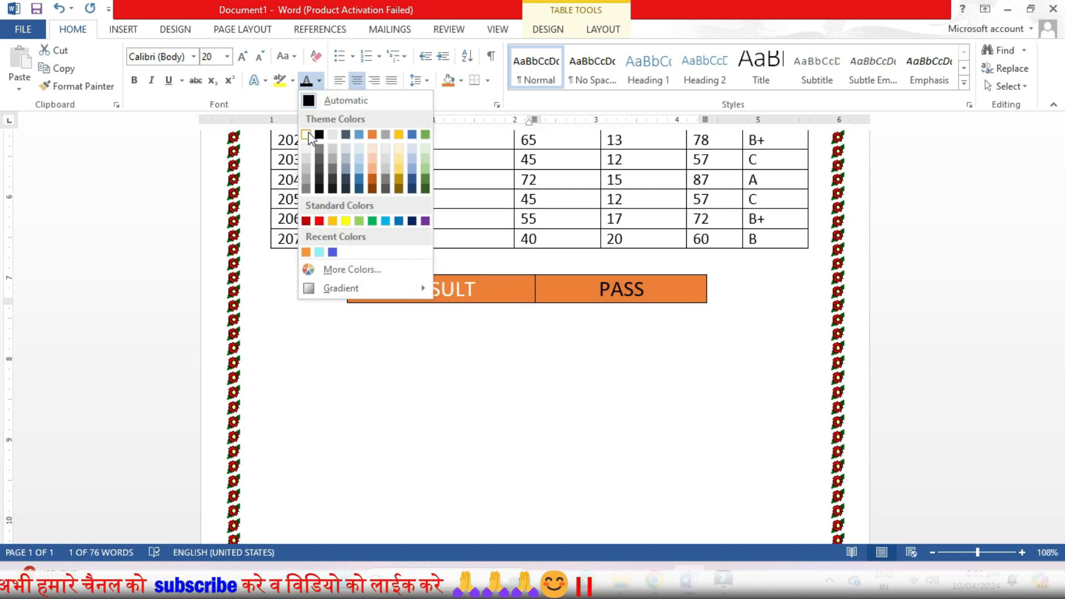
{"action": "left_click", "coordinate": [306, 134]}
Step: Make the PASS text green
{"action": "double_click", "coordinate": [615, 289]}
{"action": "left_click", "coordinate": [603, 29]}
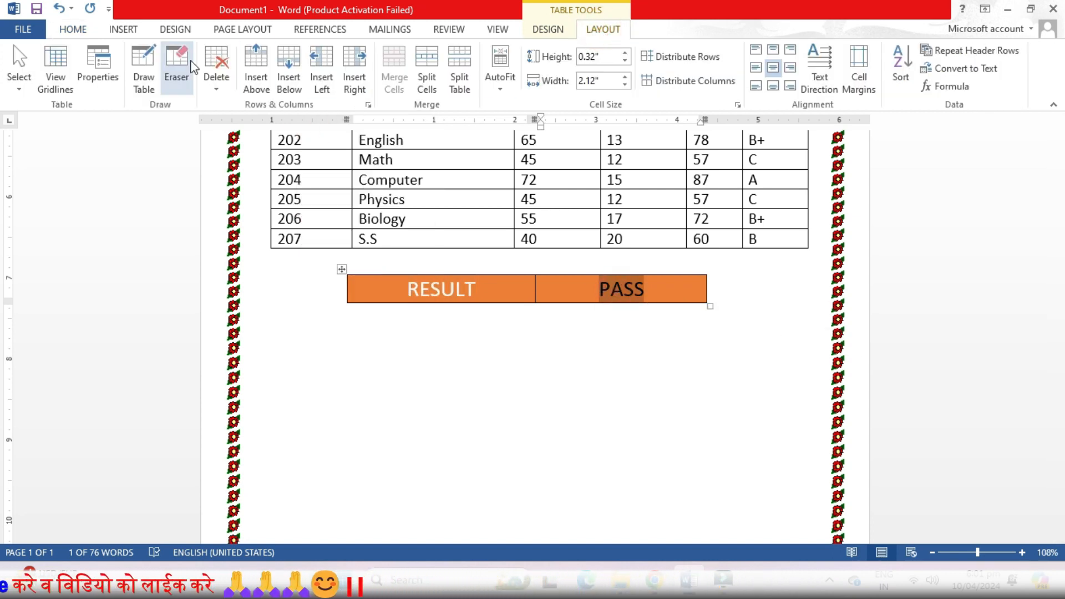
{"action": "left_click", "coordinate": [118, 31]}
{"action": "left_click", "coordinate": [74, 36]}
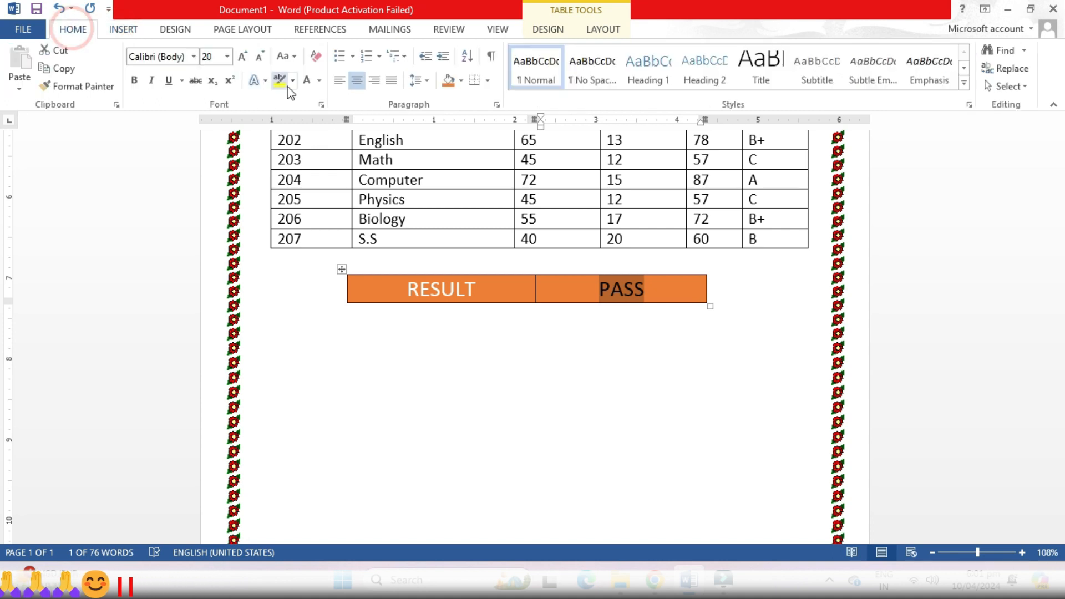
{"action": "left_click", "coordinate": [292, 81]}
{"action": "left_click", "coordinate": [427, 369]}
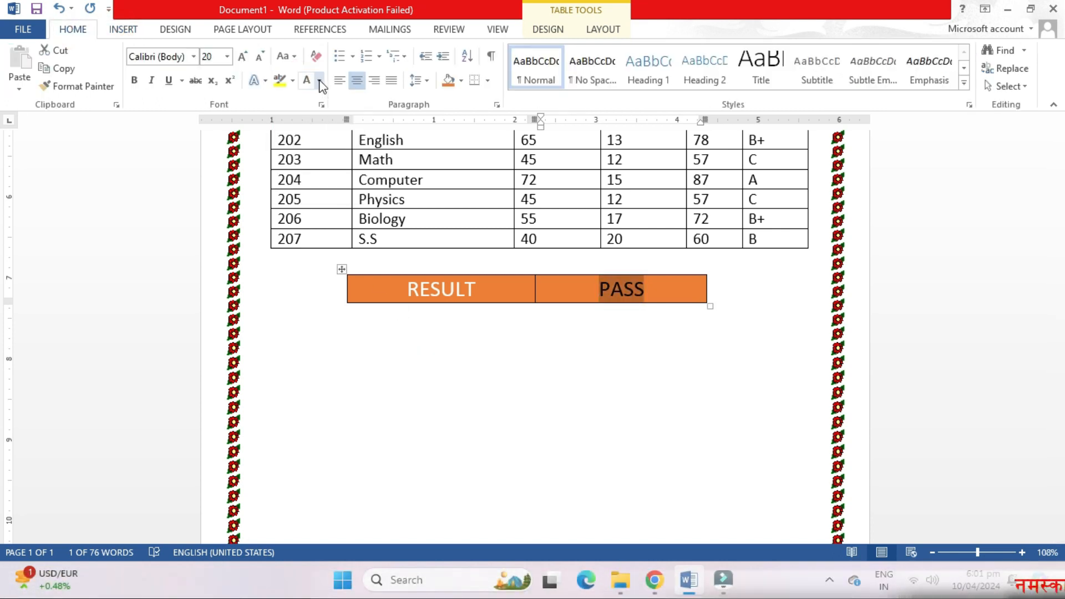
{"action": "left_click", "coordinate": [319, 81]}
{"action": "left_click", "coordinate": [372, 221]}
{"action": "left_click", "coordinate": [673, 376]}
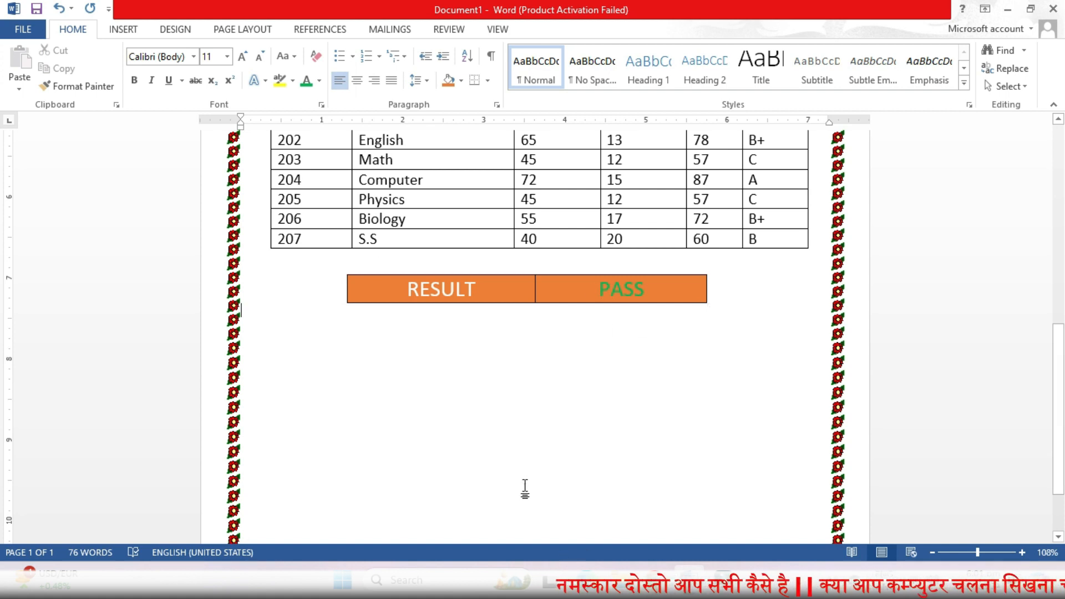
Step: Insert a two-column, one-row table below the result box and narrow its columns
{"action": "left_click", "coordinate": [124, 29]}
{"action": "left_click", "coordinate": [102, 69]}
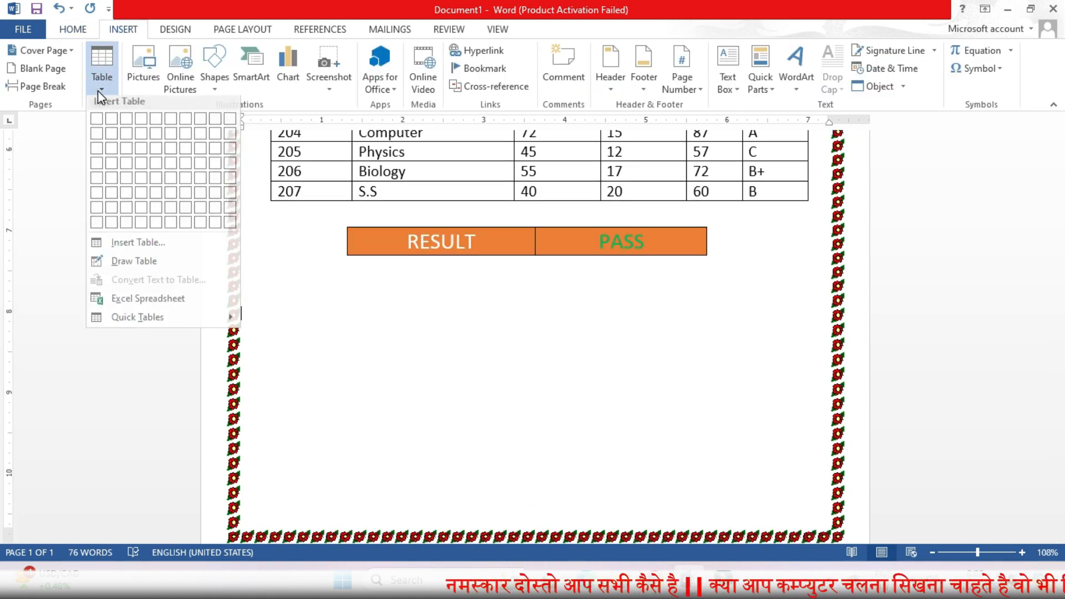
{"action": "left_click", "coordinate": [117, 127]}
{"action": "left_click_drag", "start_coordinate": [536, 314], "coordinate": [357, 314]}
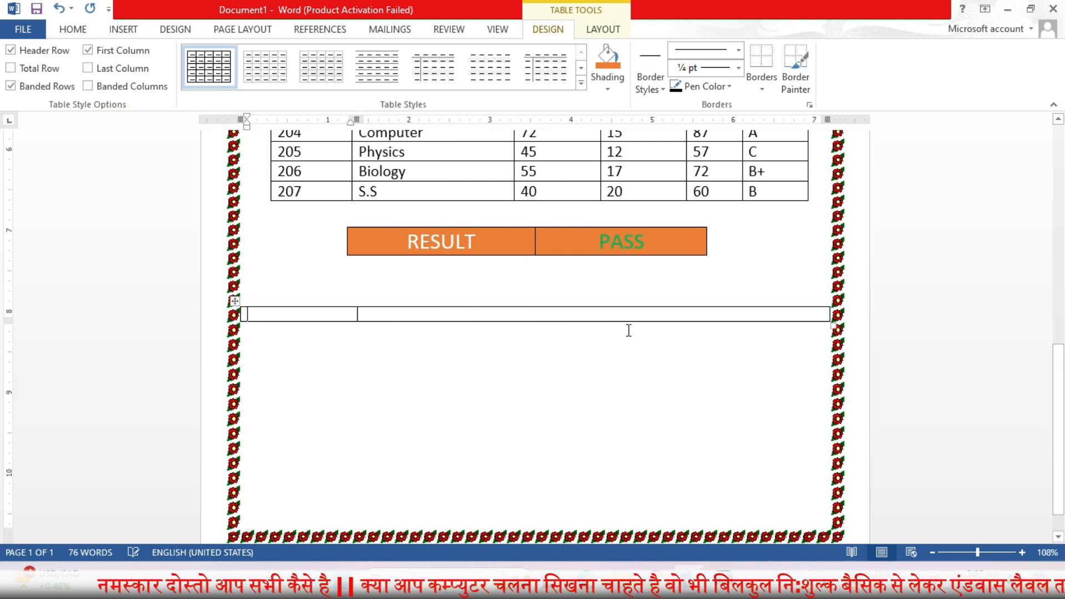
{"action": "left_click_drag", "start_coordinate": [822, 321], "coordinate": [438, 317]}
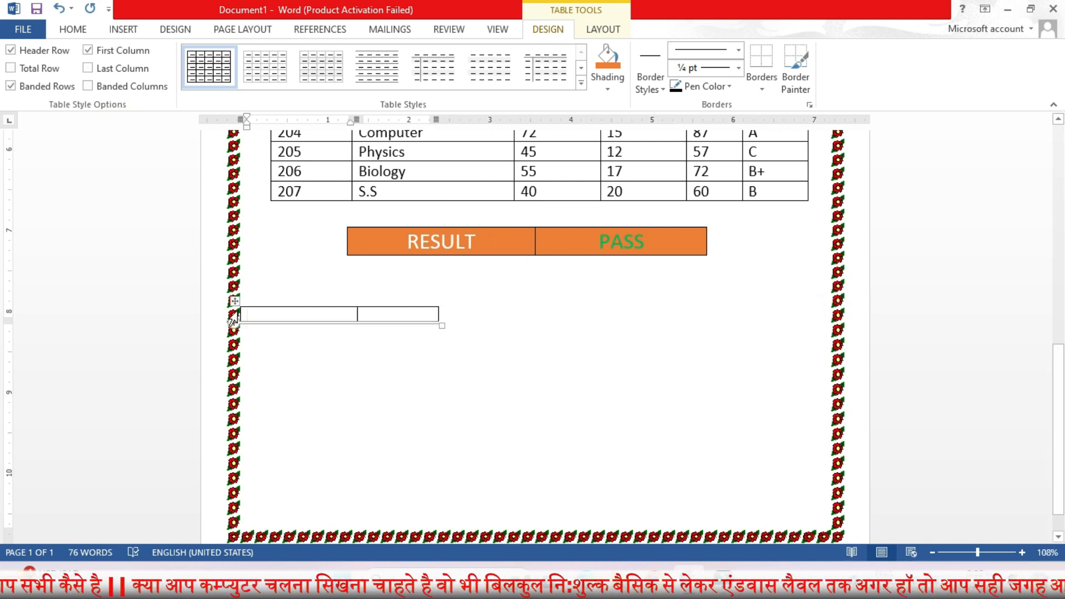
{"action": "left_click_drag", "start_coordinate": [240, 312], "coordinate": [261, 314]}
Step: Enter MARKS and GRADE headers and rows 90-100 A+, 81-90 A and 71-80 B+
{"action": "left_click", "coordinate": [276, 316]}
{"action": "type", "text": "M"}
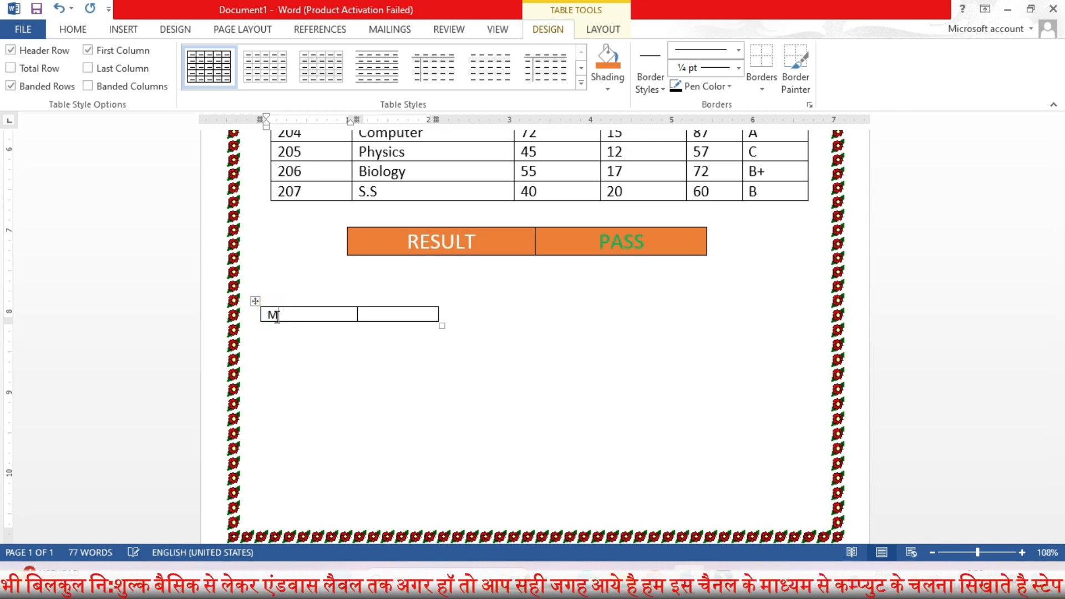
{"action": "type", "text": "GRADE"}
{"action": "key", "text": "Tab"}
{"action": "type", "text": "90a+"}
{"action": "key", "text": "Tab"}
{"action": "type", "text": "A"}
{"action": "key", "text": "Tab"}
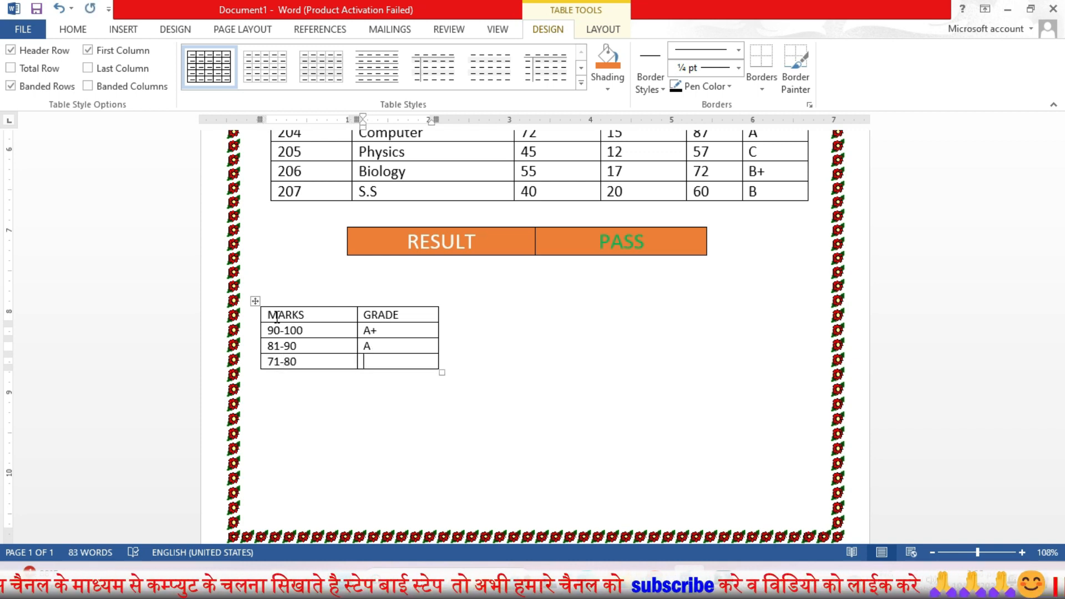
{"action": "type", "text": "B+"}
{"action": "key", "text": "Tab"}
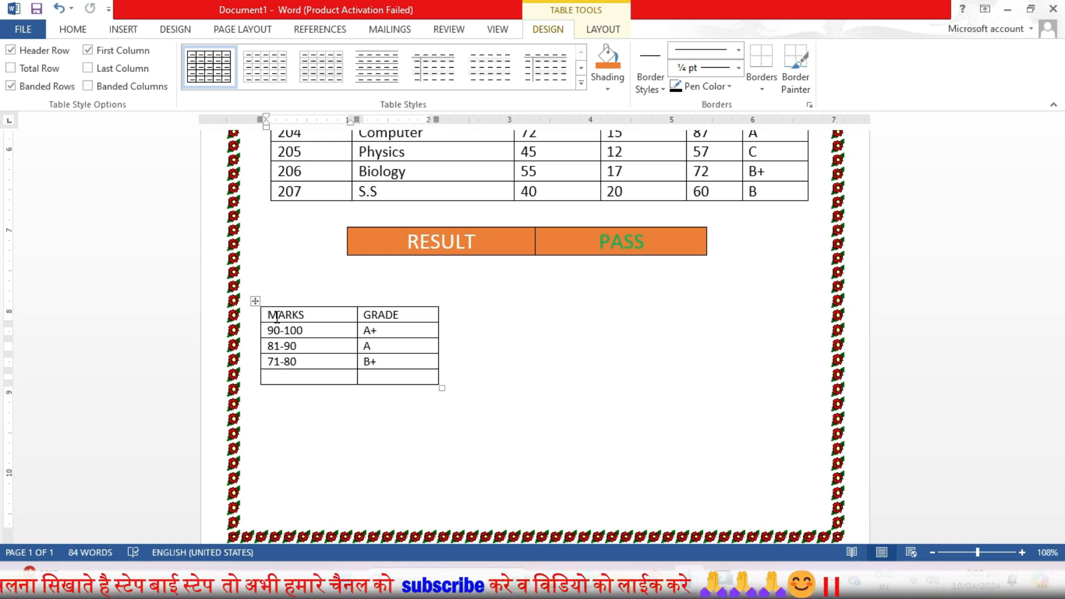
Step: Add grade rows 61-70 B, 51-60 C, 41-50 D and 31-0 F
{"action": "key", "text": "BackSpace"}
{"action": "type", "text": "C+"}
{"action": "key", "text": "Tab"}
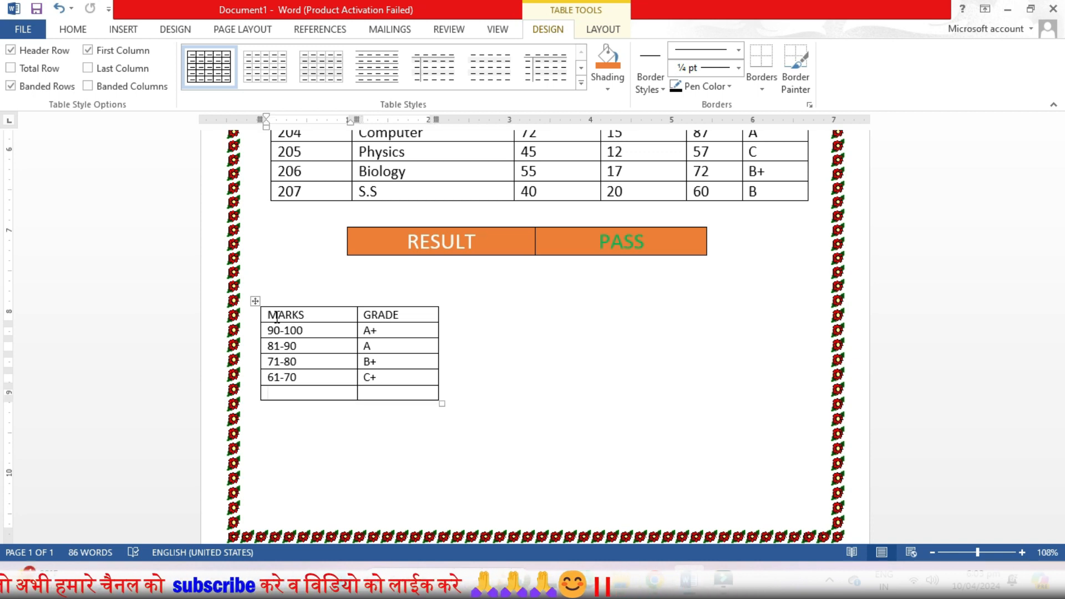
{"action": "left_click", "coordinate": [379, 376]}
{"action": "key", "text": "BackSpace"}
{"action": "key", "text": "BackSpace"}
{"action": "type", "text": "b"}
{"action": "type", "text": "51-60"}
{"action": "key", "text": "Tab"}
{"action": "type", "text": "C"}
{"action": "key", "text": "Tab"}
{"action": "type", "text": "D"}
{"action": "key", "text": "Tab"}
{"action": "type", "text": "31-0"}
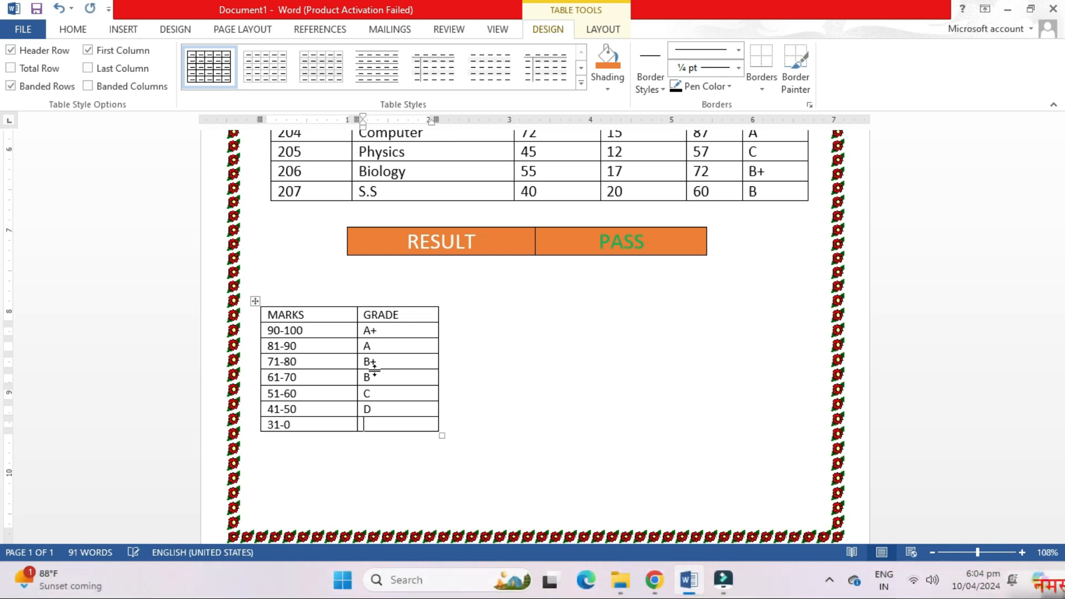
{"action": "key", "text": "Tab"}
{"action": "type", "text": "F"}
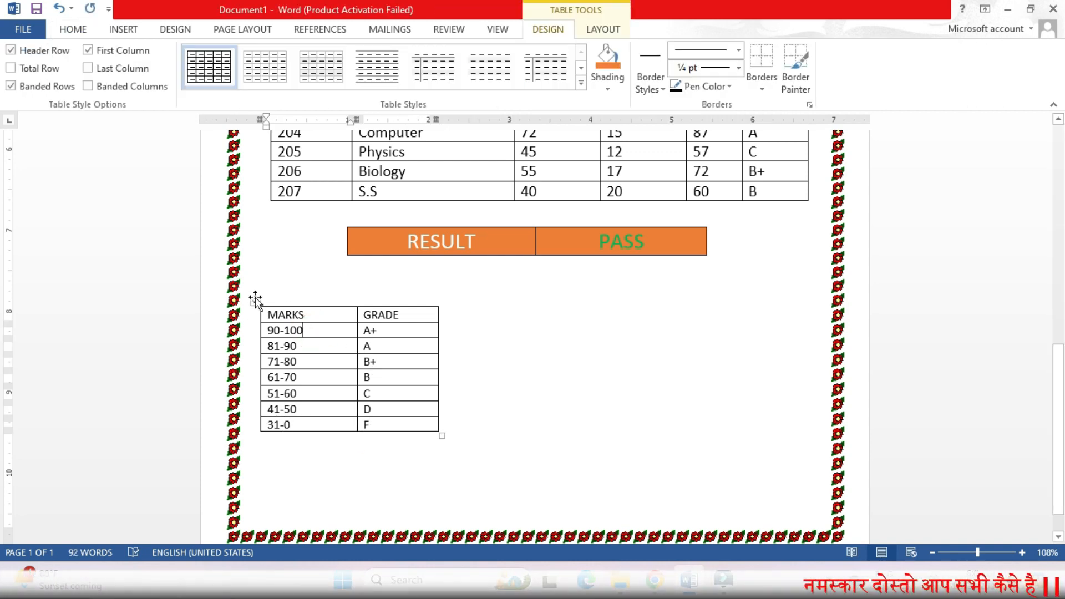
Step: Move the grade table slightly right and up
{"action": "left_click", "coordinate": [255, 301]}
{"action": "left_click_drag", "start_coordinate": [255, 300], "coordinate": [275, 284]}
{"action": "left_click", "coordinate": [271, 298]}
Step: Shade the grade table's header row yellow
{"action": "left_click", "coordinate": [123, 29]}
{"action": "left_click", "coordinate": [72, 28]}
{"action": "left_click", "coordinate": [548, 29]}
{"action": "left_click", "coordinate": [607, 88]}
{"action": "left_click", "coordinate": [637, 207]}
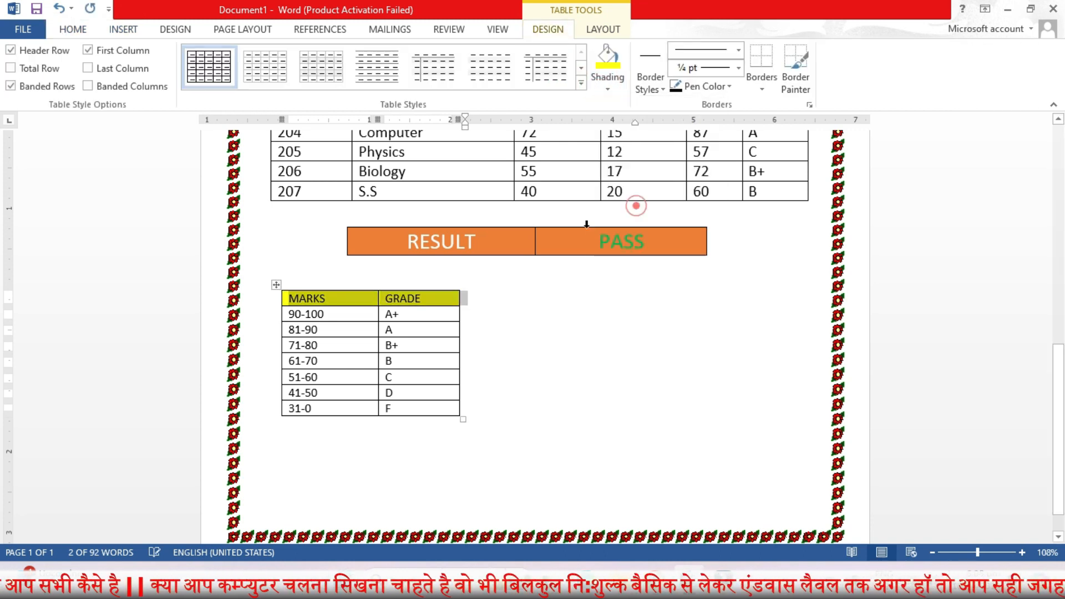
Step: Make the MARKS and GRADE headers bold and red
{"action": "left_click", "coordinate": [120, 29]}
{"action": "left_click", "coordinate": [69, 29]}
{"action": "left_click", "coordinate": [135, 82]}
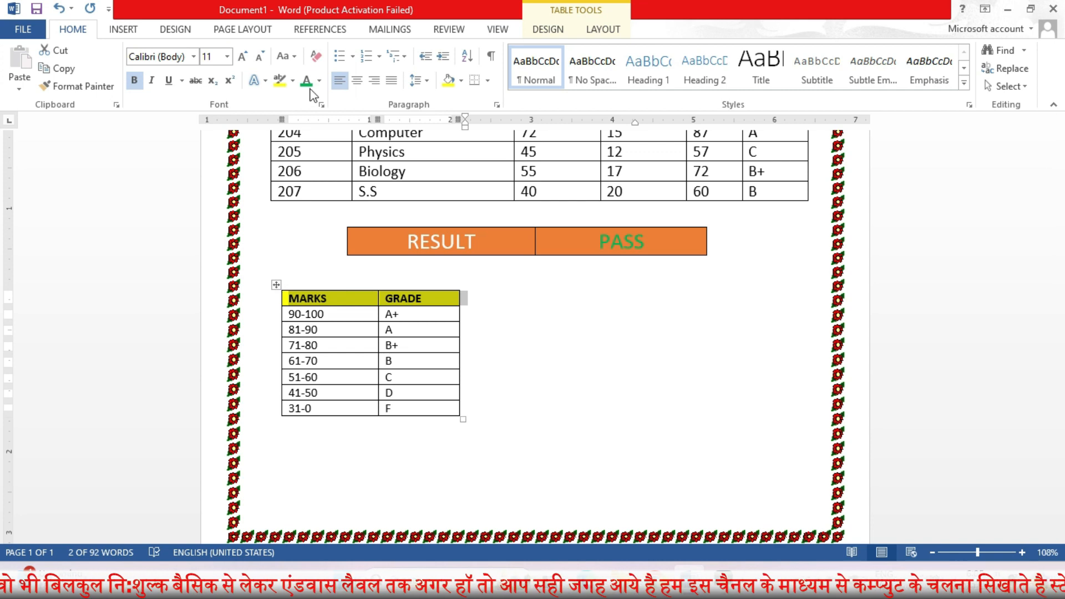
{"action": "left_click", "coordinate": [319, 81]}
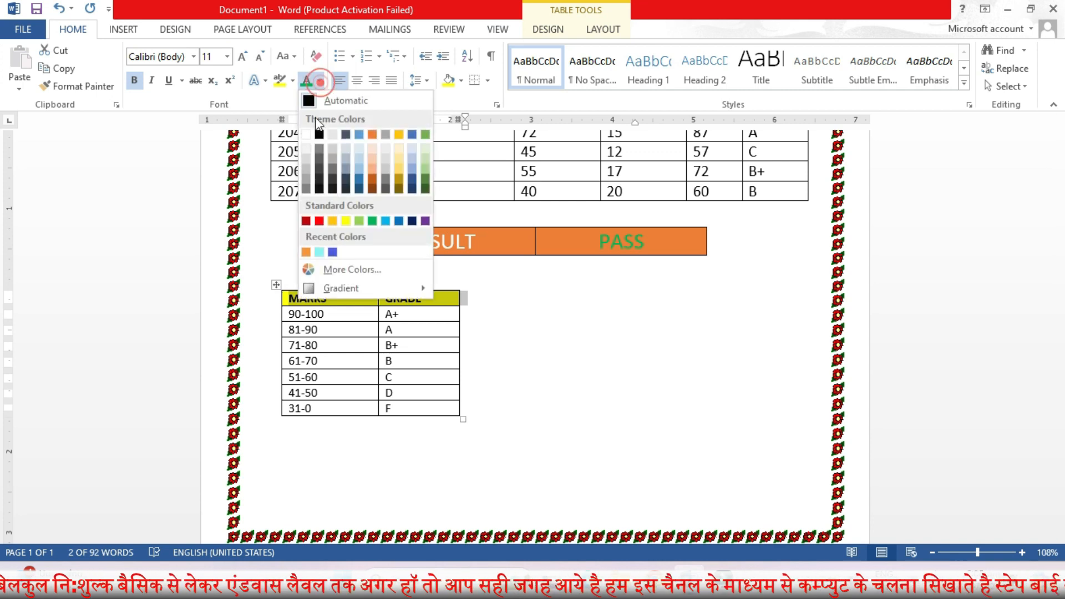
{"action": "left_click", "coordinate": [319, 221]}
Step: Centre all text in the grade table
{"action": "left_click", "coordinate": [276, 285]}
{"action": "left_click", "coordinate": [603, 29]}
{"action": "left_click", "coordinate": [773, 67]}
{"action": "left_click", "coordinate": [592, 335]}
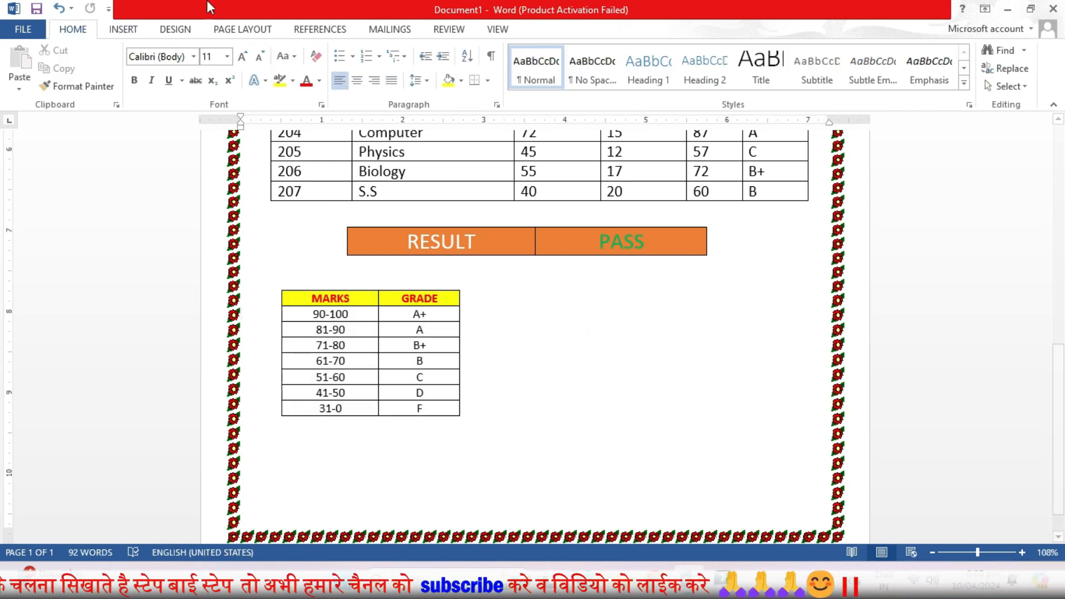
Step: Insert another two-column table below and narrow it to the right half of the page
{"action": "left_click", "coordinate": [123, 29]}
{"action": "left_click", "coordinate": [102, 78]}
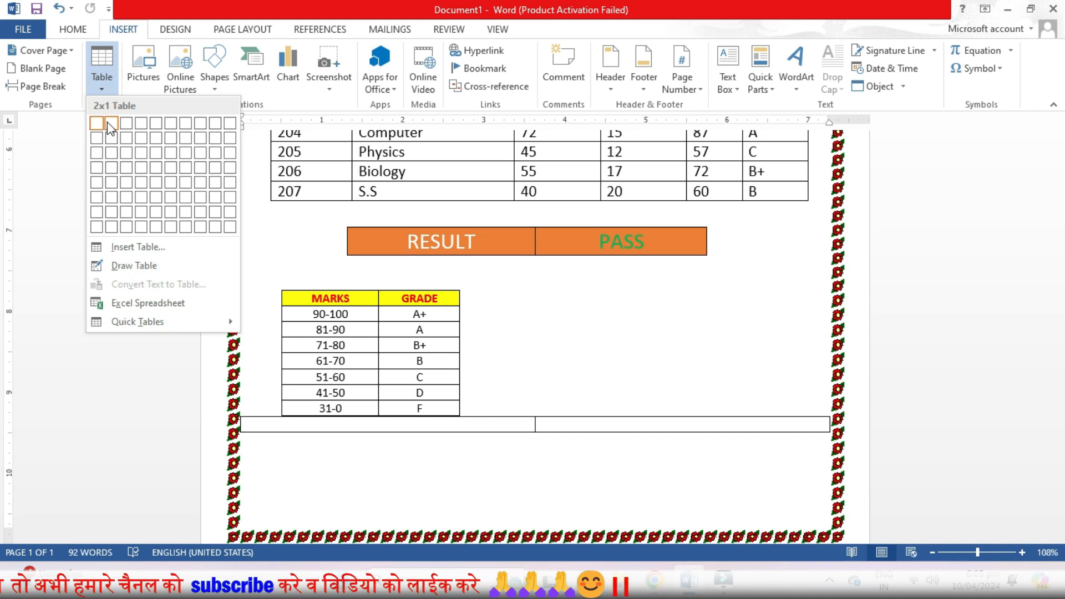
{"action": "left_click", "coordinate": [107, 123]}
{"action": "left_click_drag", "start_coordinate": [239, 424], "coordinate": [629, 424]}
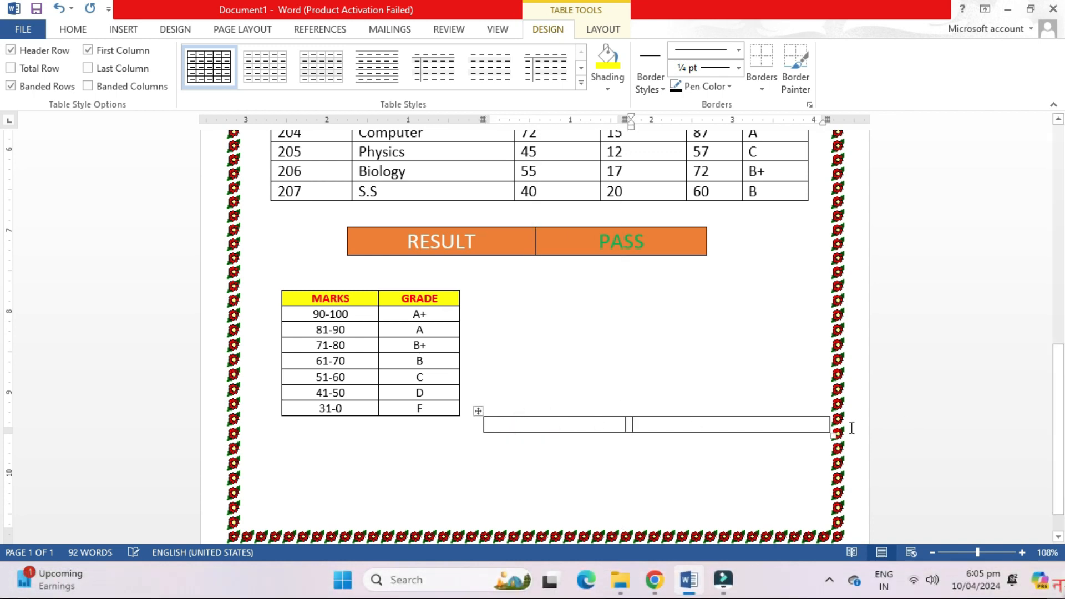
{"action": "left_click_drag", "start_coordinate": [826, 423], "coordinate": [738, 425]}
Step: Move the new table beside the grade table and resize it
{"action": "left_click_drag", "start_coordinate": [478, 410], "coordinate": [570, 302]}
{"action": "left_click_drag", "start_coordinate": [716, 315], "coordinate": [697, 315]}
{"action": "left_click_drag", "start_coordinate": [570, 302], "coordinate": [516, 286]}
{"action": "left_click_drag", "start_coordinate": [779, 311], "coordinate": [802, 324]}
Step: Enter the heading ATIENDANCE, add a second row, and merge and centre the heading row
{"action": "left_click", "coordinate": [575, 305]}
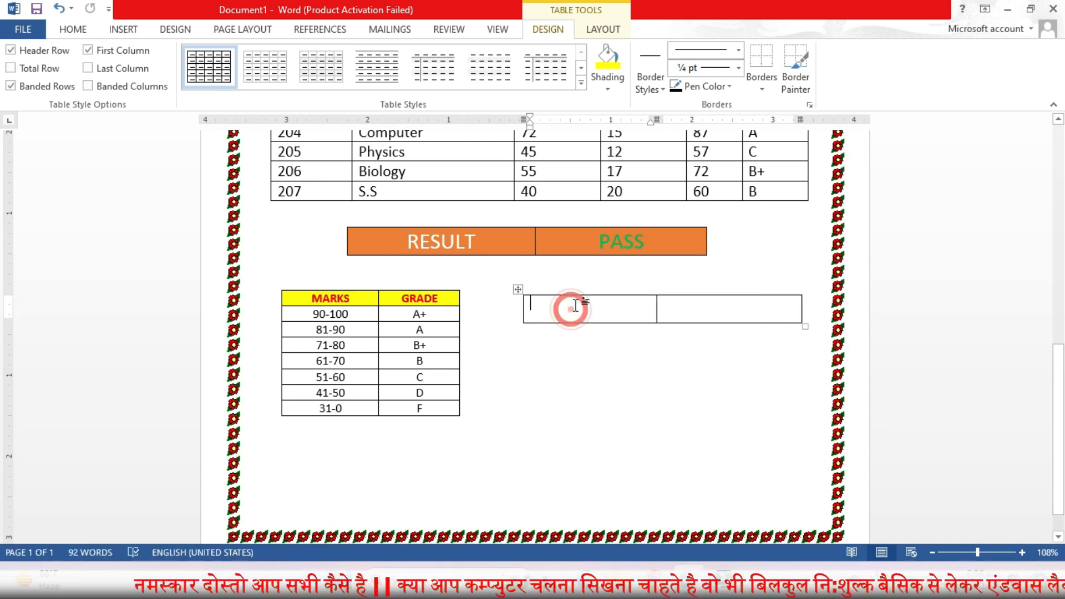
{"action": "type", "text": "ATIENDANC"}
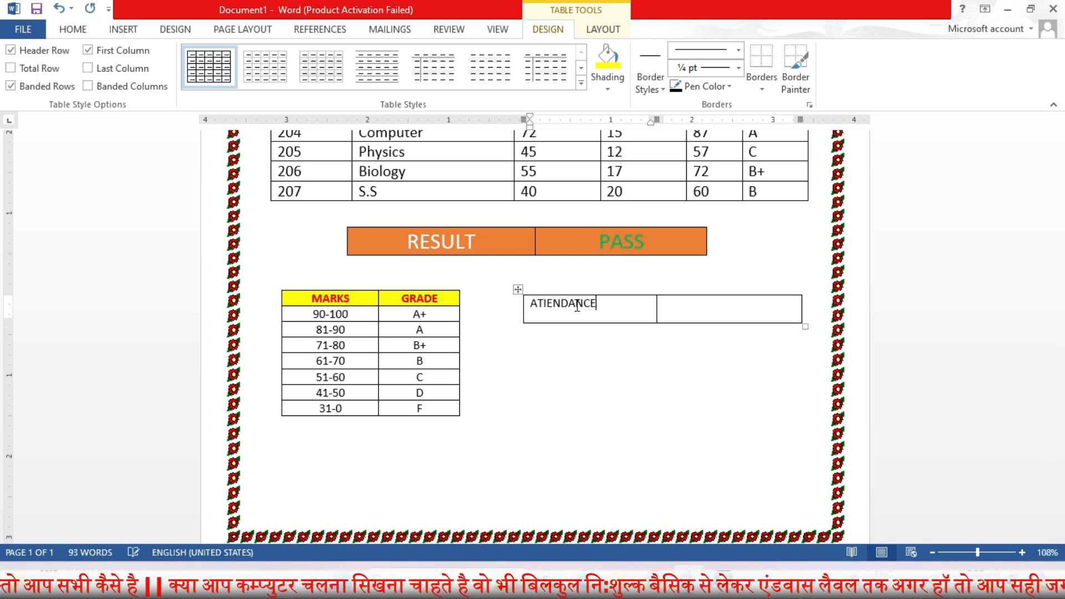
{"action": "type", "text": "E"}
{"action": "key", "text": "Tab"}
{"action": "key", "text": "Tab"}
{"action": "left_click_drag", "start_coordinate": [577, 306], "coordinate": [693, 309]}
{"action": "left_click", "coordinate": [598, 28]}
{"action": "left_click", "coordinate": [395, 70]}
{"action": "left_click", "coordinate": [771, 67]}
Step: Fill rows TOTAL DAYS 320, NO. OF DAYS PRESENT 263 and NO. OF DAYS ABSNT 57
{"action": "left_click", "coordinate": [571, 336]}
{"action": "type", "text": "TOTAL DAYS "}
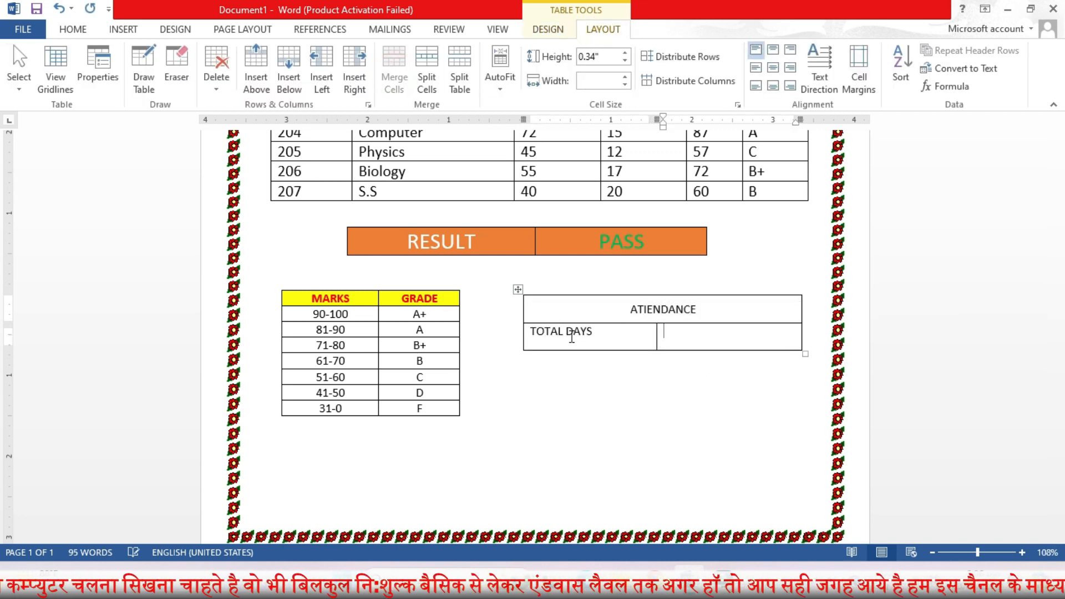
{"action": "type", "text": "320"}
{"action": "key", "text": "Tab"}
{"action": "type", "text": "NO"}
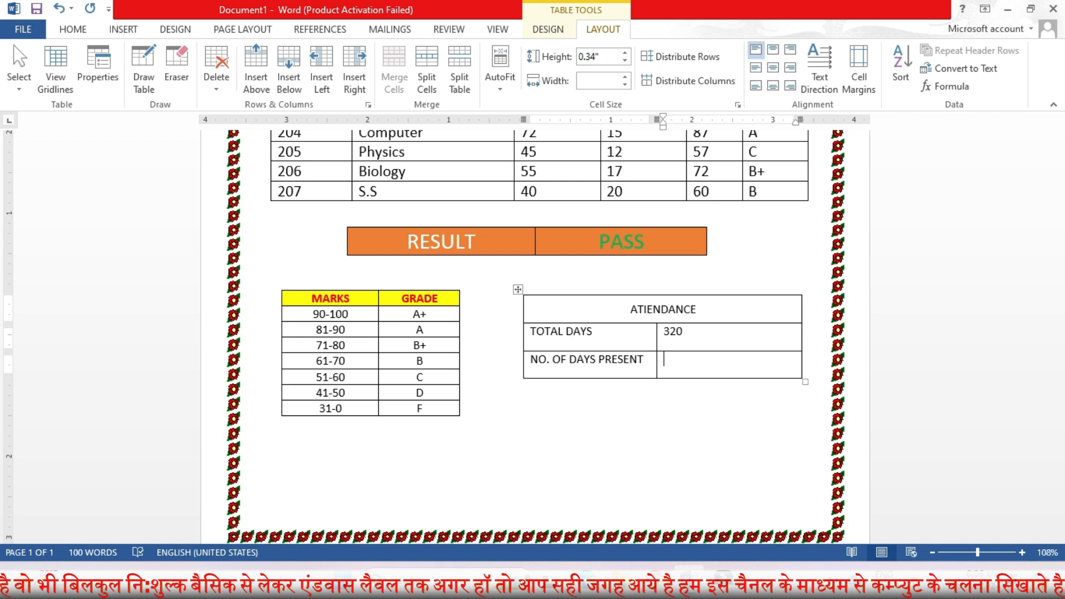
{"action": "type", "text": "263"}
{"action": "key", "text": "Tab"}
{"action": "type", "text": "NO. OF DAYS ABSNT "}
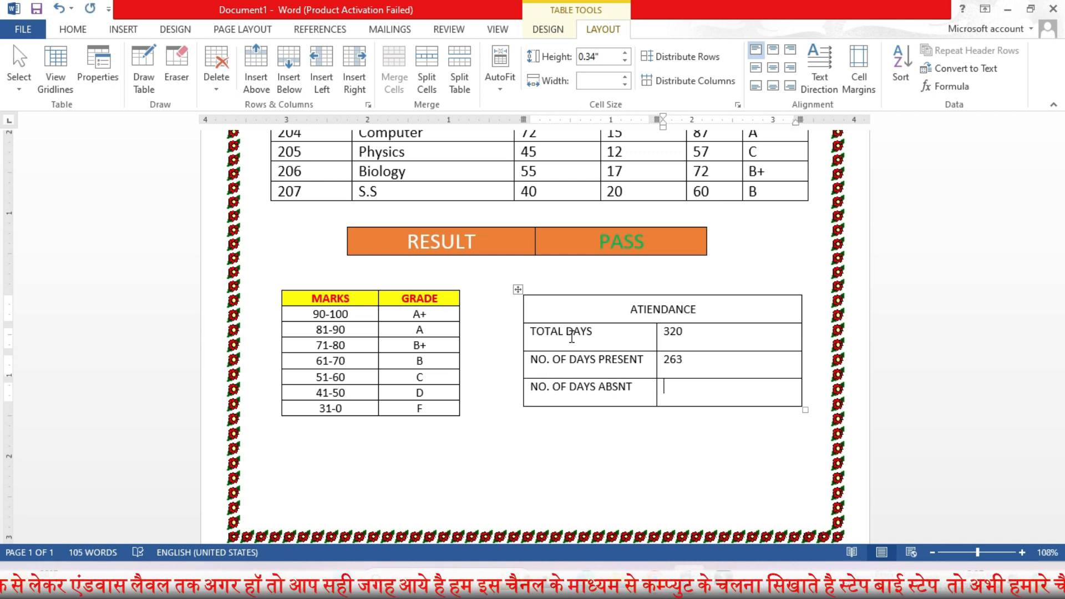
{"action": "type", "text": "57"}
{"action": "key", "text": "Tab"}
{"action": "key", "text": "ctrl+z"}
Step: Move the attendance table slightly left
{"action": "left_click_drag", "start_coordinate": [616, 323], "coordinate": [607, 372]}
{"action": "left_click", "coordinate": [517, 289]}
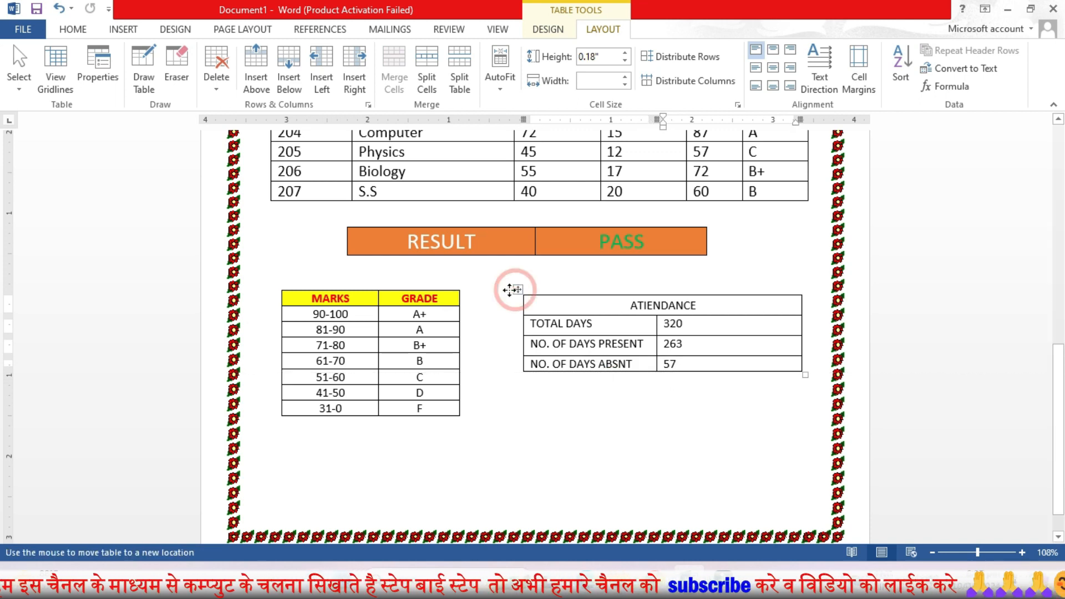
{"action": "left_click_drag", "start_coordinate": [517, 289], "coordinate": [484, 291]}
Step: Shade the ATIENDANCE heading cell yellow
{"action": "double_click", "coordinate": [608, 307]}
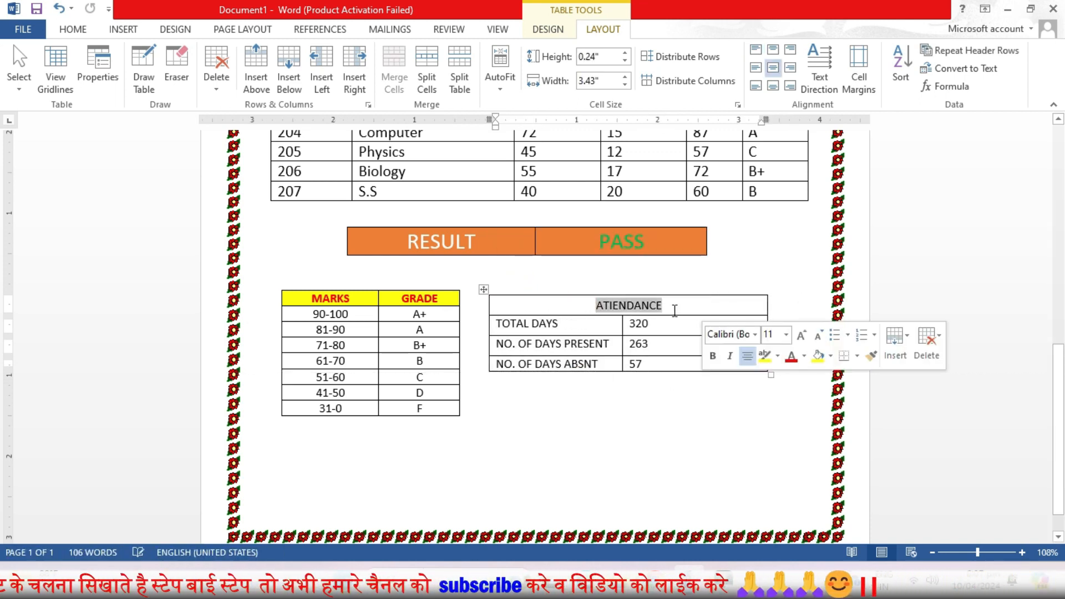
{"action": "left_click", "coordinate": [548, 30]}
{"action": "left_click", "coordinate": [607, 58]}
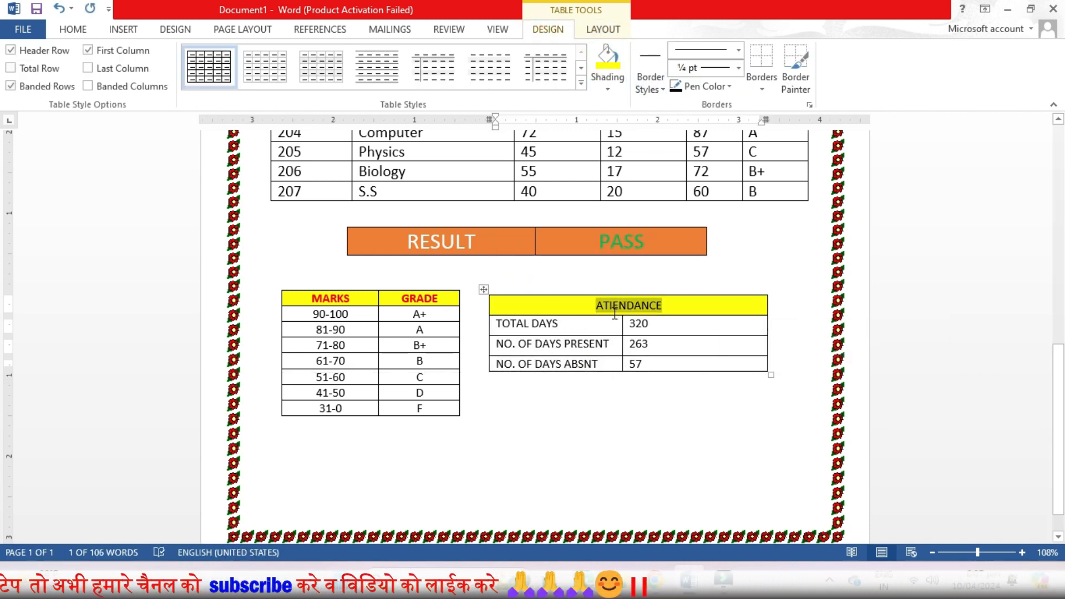
Step: Make the ATIENDANCE heading bold and red
{"action": "left_click", "coordinate": [73, 29]}
{"action": "left_click", "coordinate": [136, 80]}
{"action": "left_click", "coordinate": [306, 80]}
{"action": "left_click", "coordinate": [666, 458]}
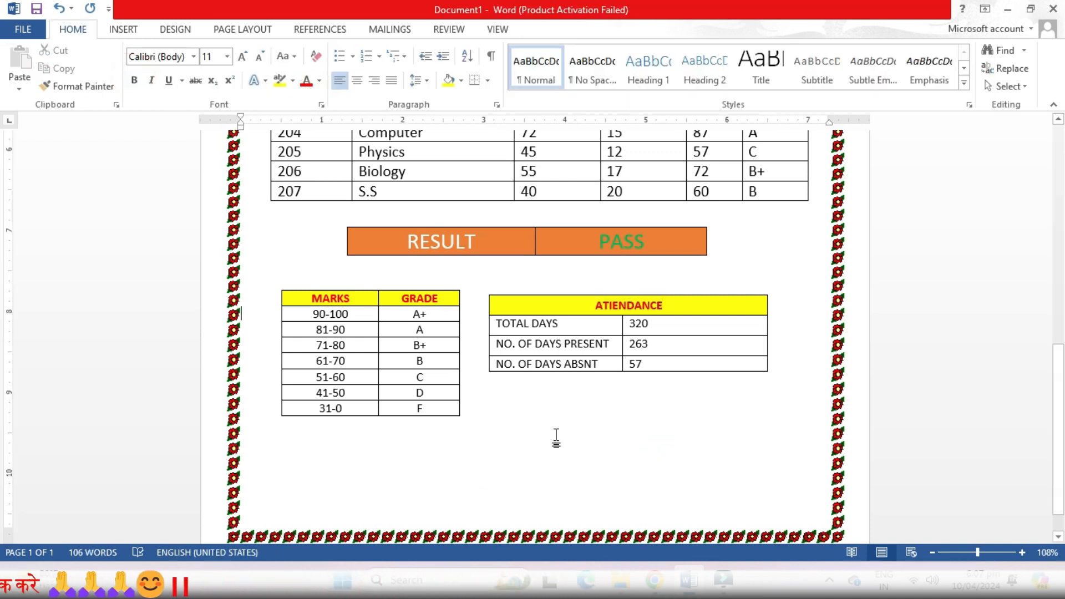
{"action": "left_click", "coordinate": [482, 288]}
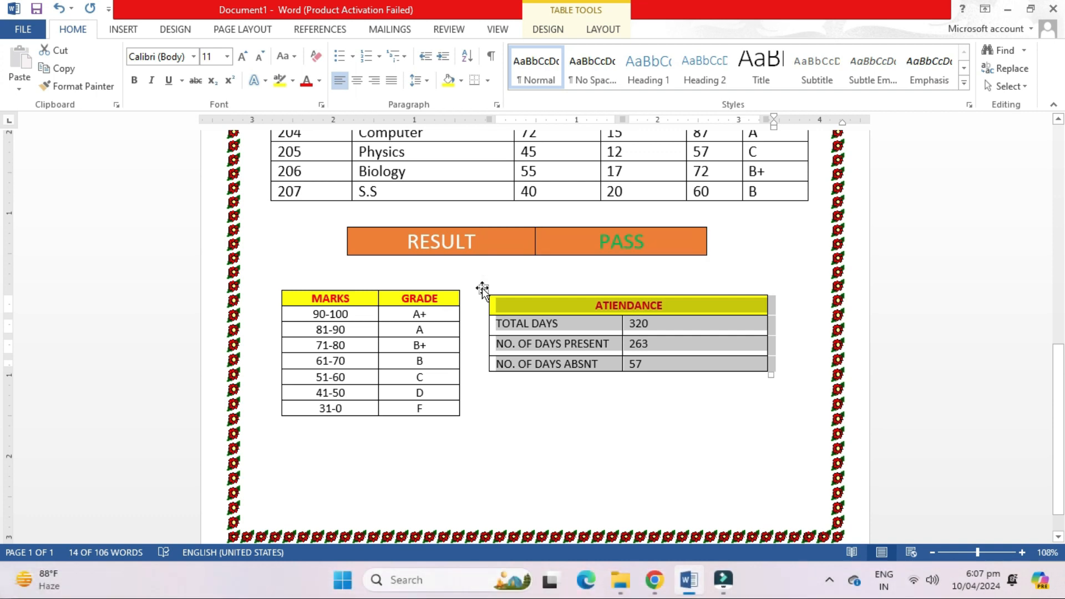
{"action": "left_click", "coordinate": [549, 508]}
{"action": "scroll", "coordinate": [527, 446], "scroll_direction": "down", "scroll_amount": 1}
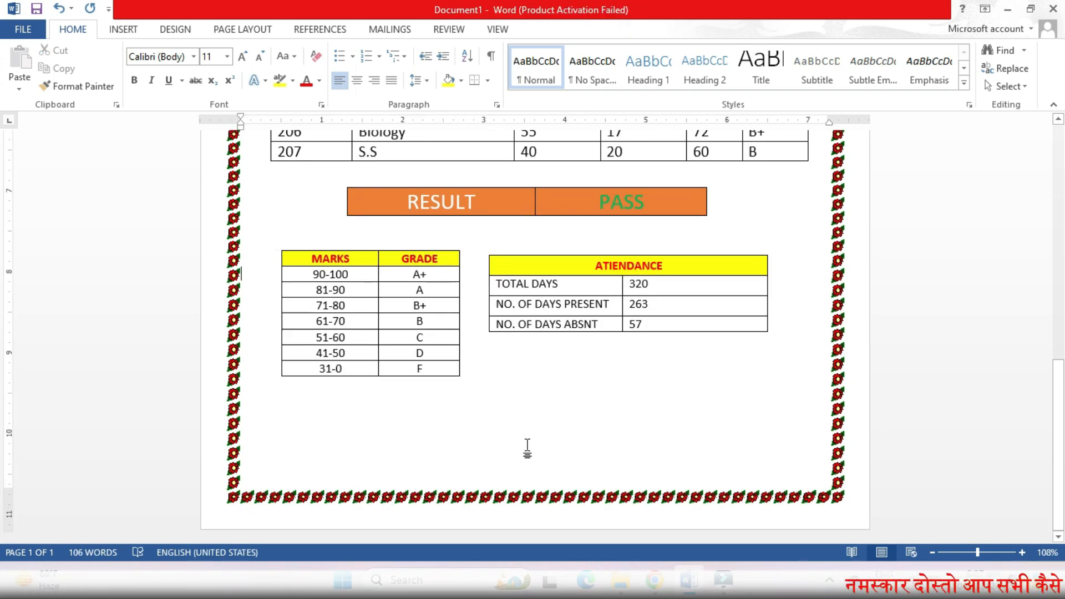
Step: Draw a text box below the attendance table and enter ISSUE DATE : 01-07-2023
{"action": "left_click", "coordinate": [122, 29]}
{"action": "left_click", "coordinate": [214, 66]}
{"action": "left_click", "coordinate": [208, 123]}
{"action": "mouse_move", "coordinate": [507, 346]}
{"action": "left_mouse_down"}
{"action": "mouse_move", "coordinate": [846, 392]}
{"action": "mouse_move", "coordinate": [814, 372]}
{"action": "left_mouse_up"}
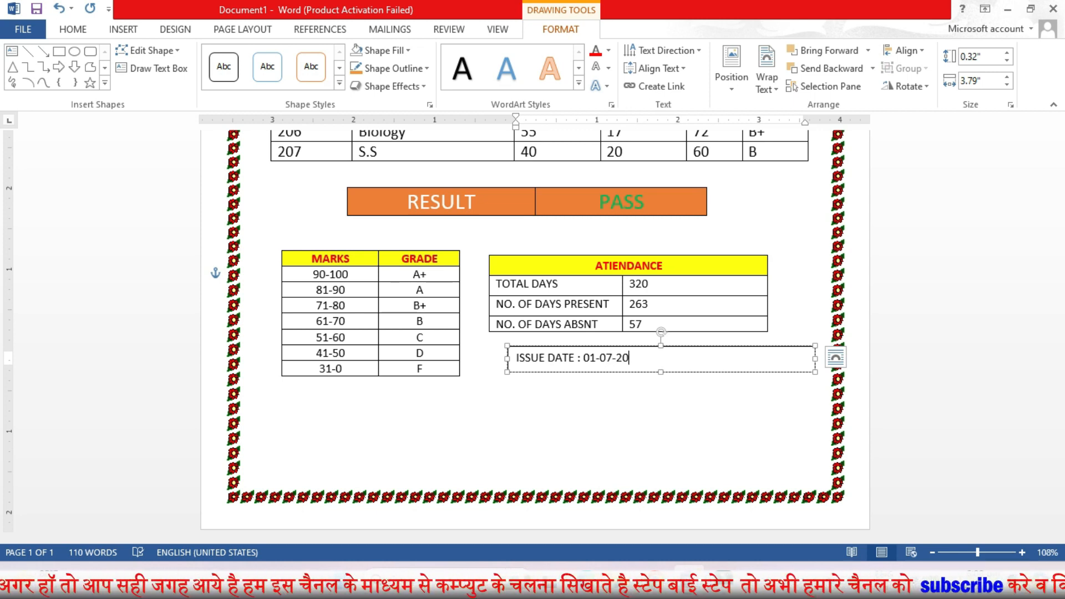
{"action": "left_click_drag", "start_coordinate": [704, 349], "coordinate": [811, 339]}
Step: Remove the issue date text box's fill and outline
{"action": "left_click", "coordinate": [383, 50]}
{"action": "left_click", "coordinate": [368, 218]}
{"action": "left_click", "coordinate": [417, 68]}
{"action": "left_click", "coordinate": [372, 236]}
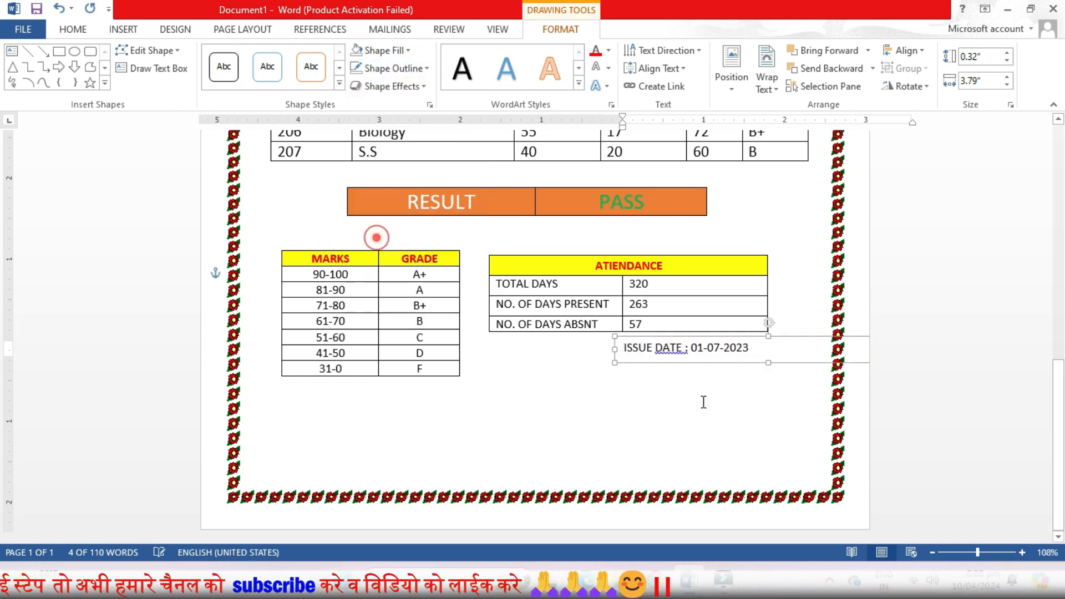
Step: Delete the space before the colon in the issue date text
{"action": "left_click", "coordinate": [692, 392]}
{"action": "left_click", "coordinate": [666, 351]}
{"action": "left_click", "coordinate": [685, 348]}
{"action": "key", "text": "BackSpace"}
{"action": "left_click", "coordinate": [595, 427]}
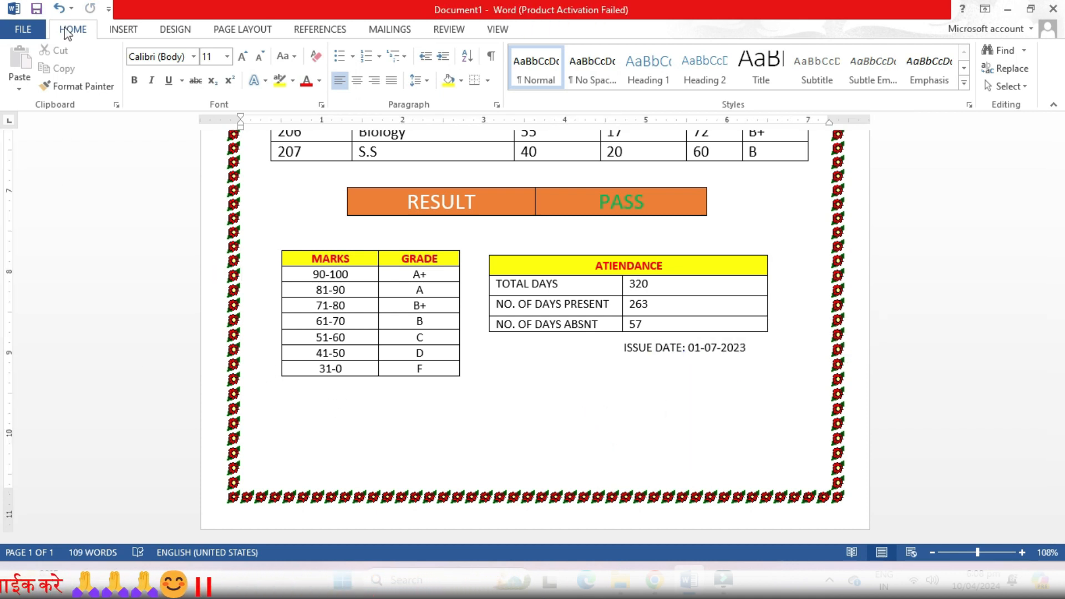
Step: Draw a wide text box near the page bottom, enter Class Teacher Signature and copy its text
{"action": "left_click", "coordinate": [122, 29]}
{"action": "left_click", "coordinate": [214, 89]}
{"action": "left_click", "coordinate": [209, 194]}
{"action": "left_click_drag", "start_coordinate": [263, 396], "coordinate": [821, 469]}
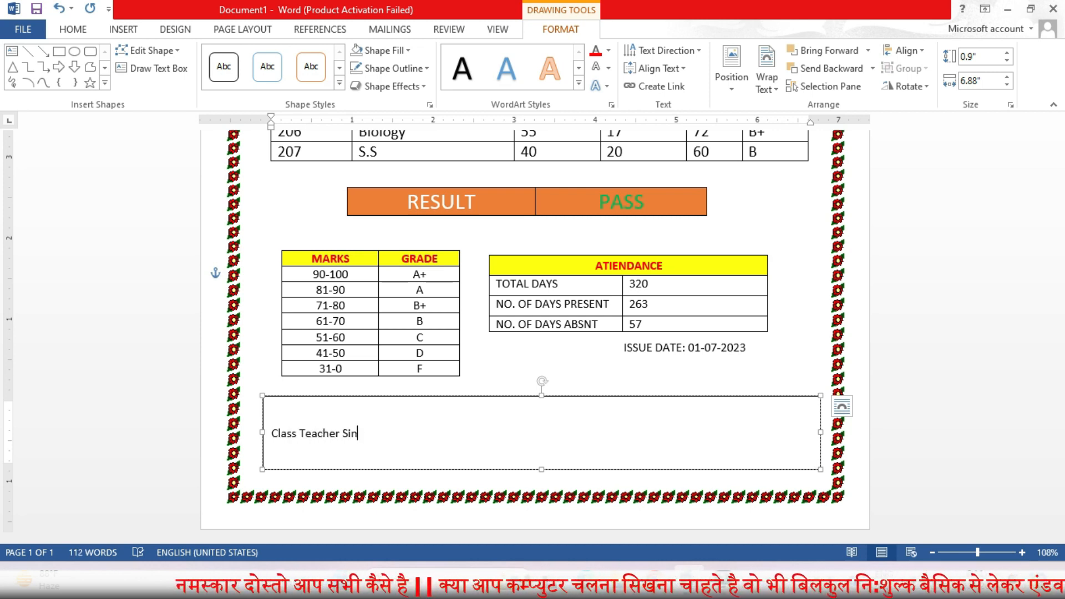
{"action": "right_click", "coordinate": [366, 433]}
{"action": "left_click", "coordinate": [444, 352]}
{"action": "key", "text": "ctrl+a"}
{"action": "key", "text": "ctrl+c"}
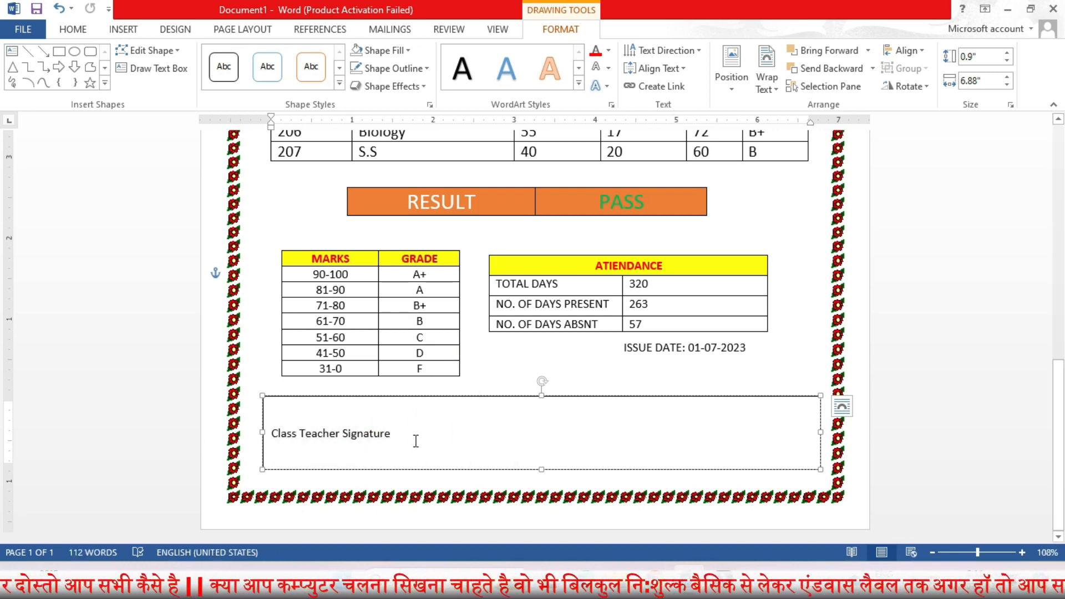
Step: Add Principal Signature and Parent's Signature labels on the same line, spaced with tabs after Class Teacher Signature
{"action": "key", "text": "End"}
{"action": "key", "text": "Tab"}
{"action": "key", "text": "Tab"}
{"action": "key", "text": "Tab"}
{"action": "key", "text": "Tab"}
{"action": "key", "text": "ctrl+v"}
{"action": "left_click_drag", "start_coordinate": [583, 431], "coordinate": [523, 425]}
{"action": "type", "text": "Principal"}
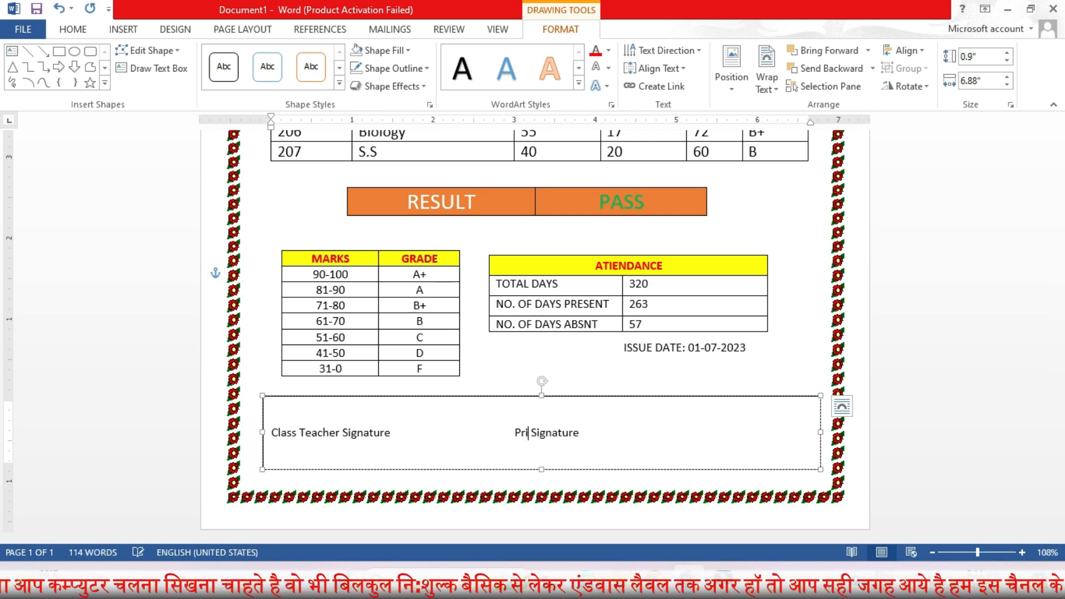
{"action": "key", "text": "End"}
{"action": "type", "text": "Signature"}
Step: Move the signature labels down a line and extend the text box upward
{"action": "left_click", "coordinate": [270, 432]}
{"action": "key", "text": "Return"}
{"action": "left_click", "coordinate": [607, 398]}
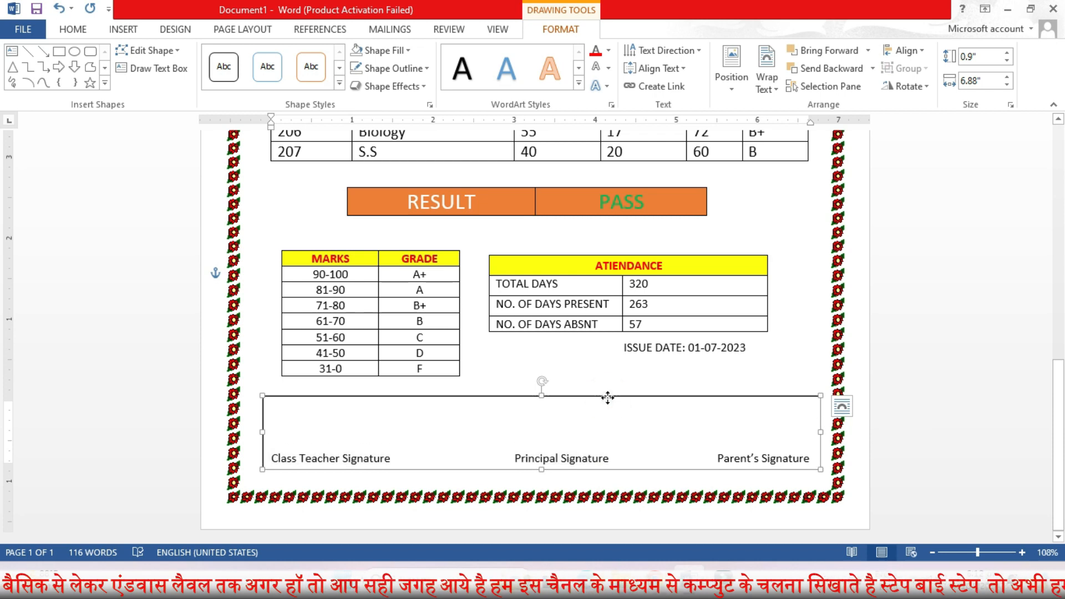
{"action": "left_click_drag", "start_coordinate": [608, 397], "coordinate": [607, 383]}
Step: Select the line of signature labels and increase their font size to 12
{"action": "left_click", "coordinate": [365, 420]}
{"action": "left_click_drag", "start_coordinate": [273, 442], "coordinate": [811, 442]}
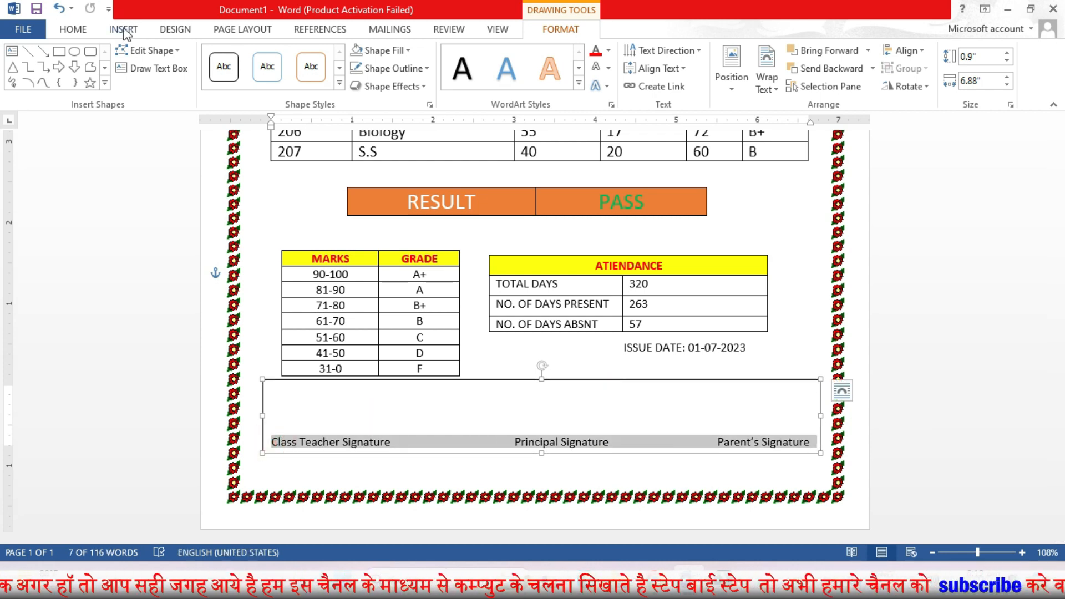
{"action": "left_click", "coordinate": [72, 29]}
{"action": "left_click", "coordinate": [243, 56]}
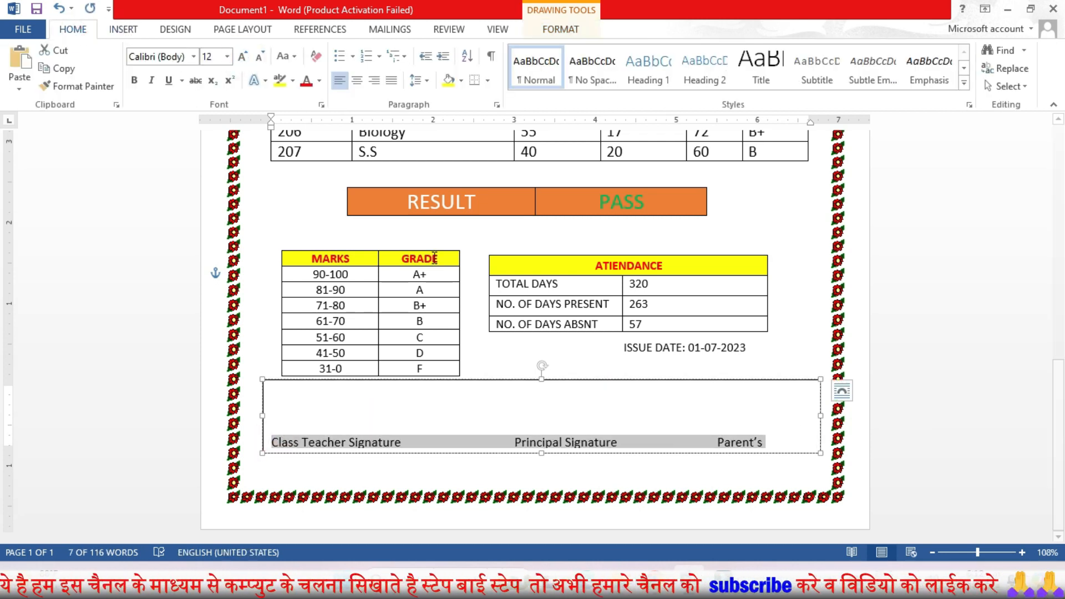
Step: Remove extra spacing before Principal Signature and Parent's Signature so all three labels fit evenly
{"action": "left_click", "coordinate": [485, 442]}
{"action": "key", "text": "BackSpace"}
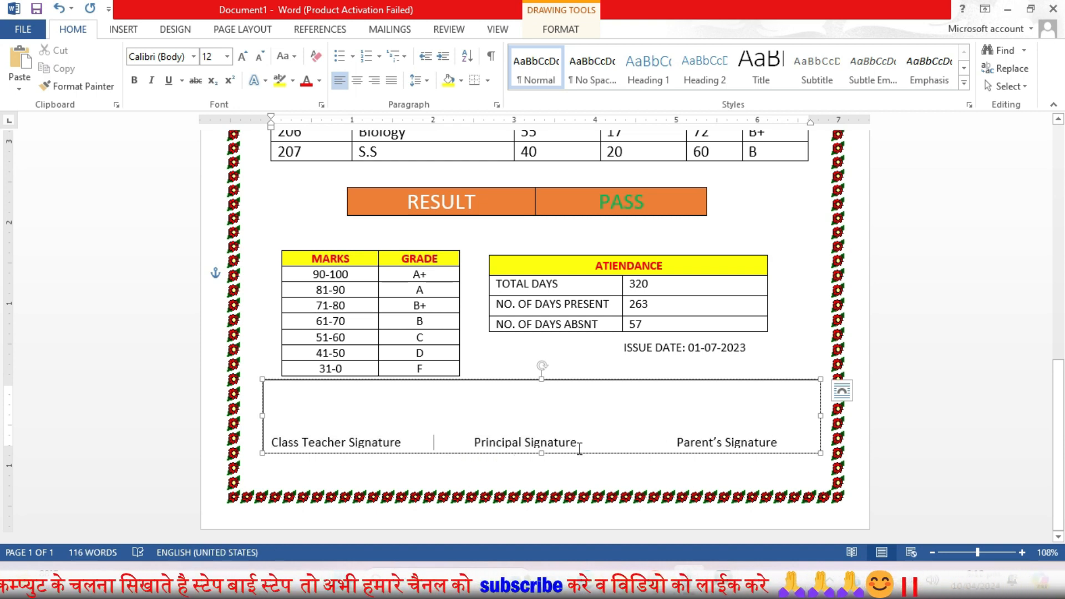
{"action": "left_click", "coordinate": [470, 442]}
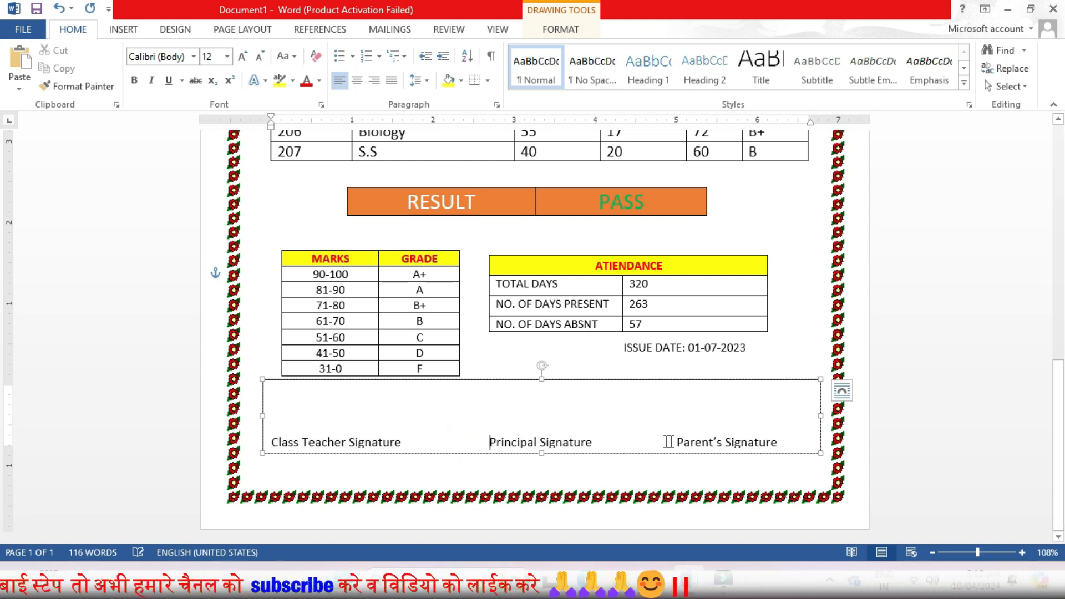
{"action": "left_click", "coordinate": [703, 442]}
{"action": "key", "text": "BackSpace"}
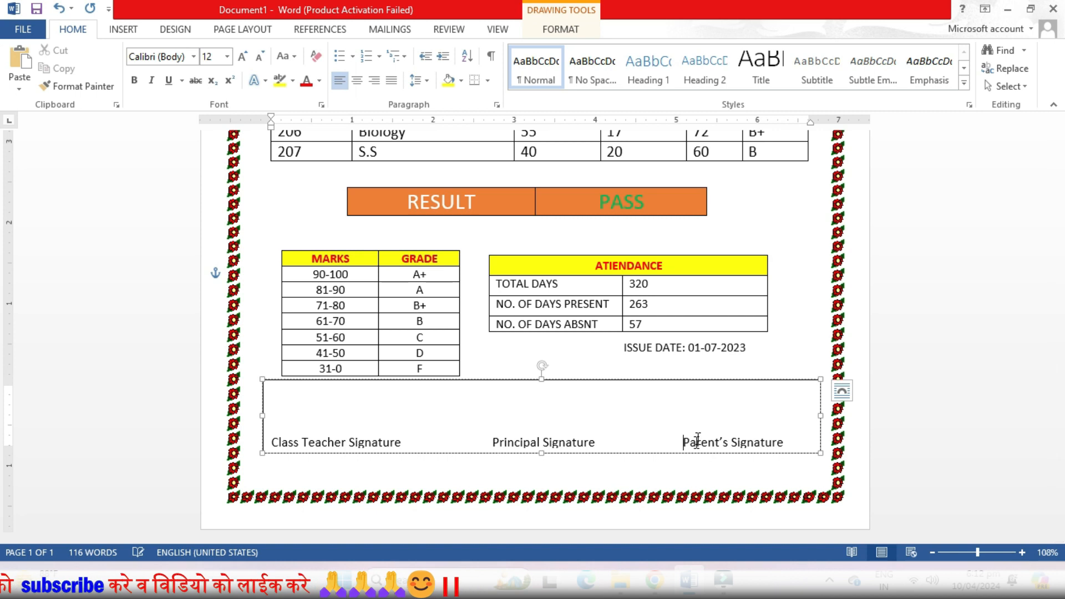
Step: Remove the signature text box's outline
{"action": "left_click", "coordinate": [555, 31]}
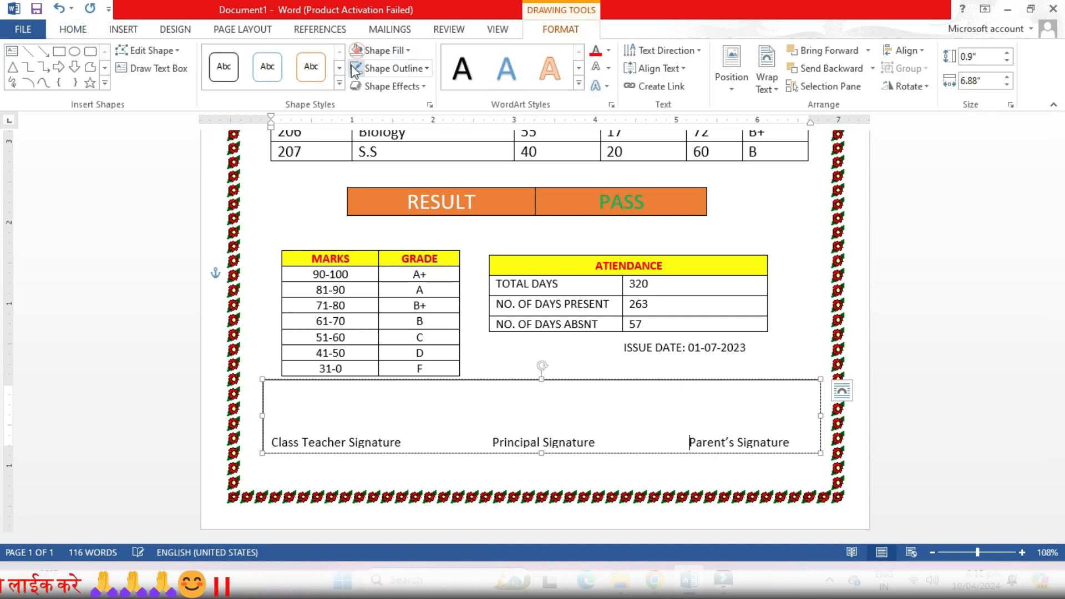
{"action": "left_click", "coordinate": [257, 280]}
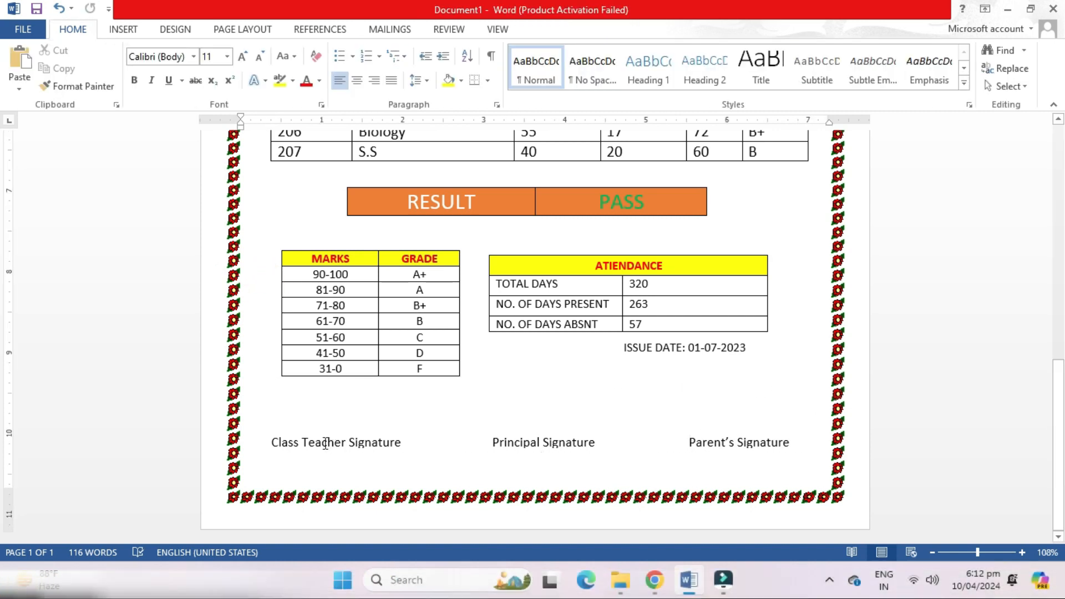
Step: Draw a horizontal line about 1.61 inches long above Class Teacher Signature and colour its outline black
{"action": "left_click", "coordinate": [122, 29]}
{"action": "left_click", "coordinate": [214, 70]}
{"action": "left_click", "coordinate": [226, 127]}
{"action": "left_click_drag", "start_coordinate": [270, 427], "coordinate": [400, 428]}
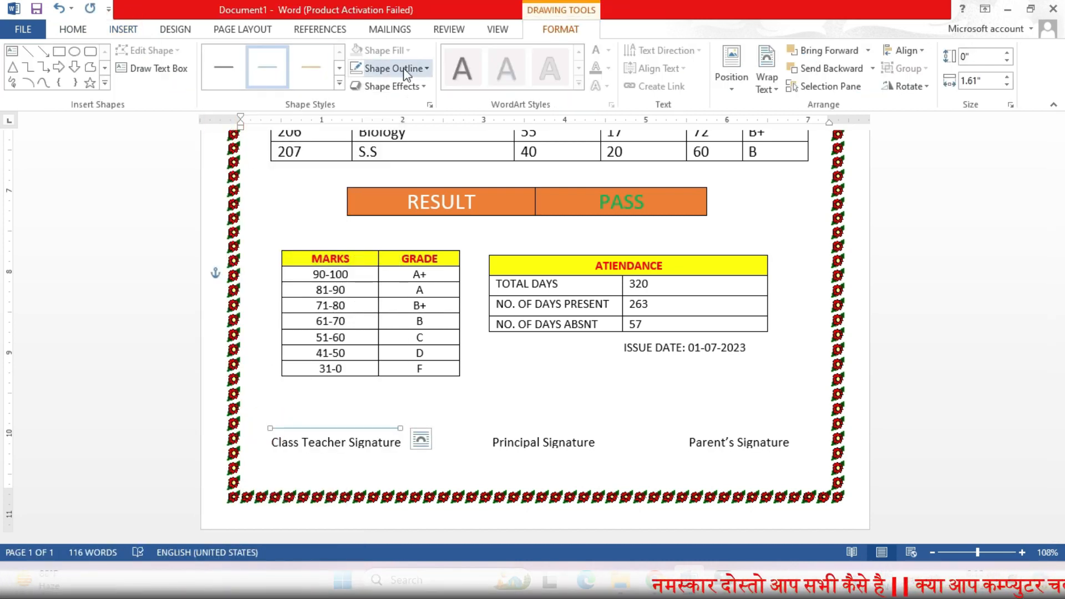
{"action": "left_click", "coordinate": [408, 69]}
{"action": "left_click", "coordinate": [366, 101]}
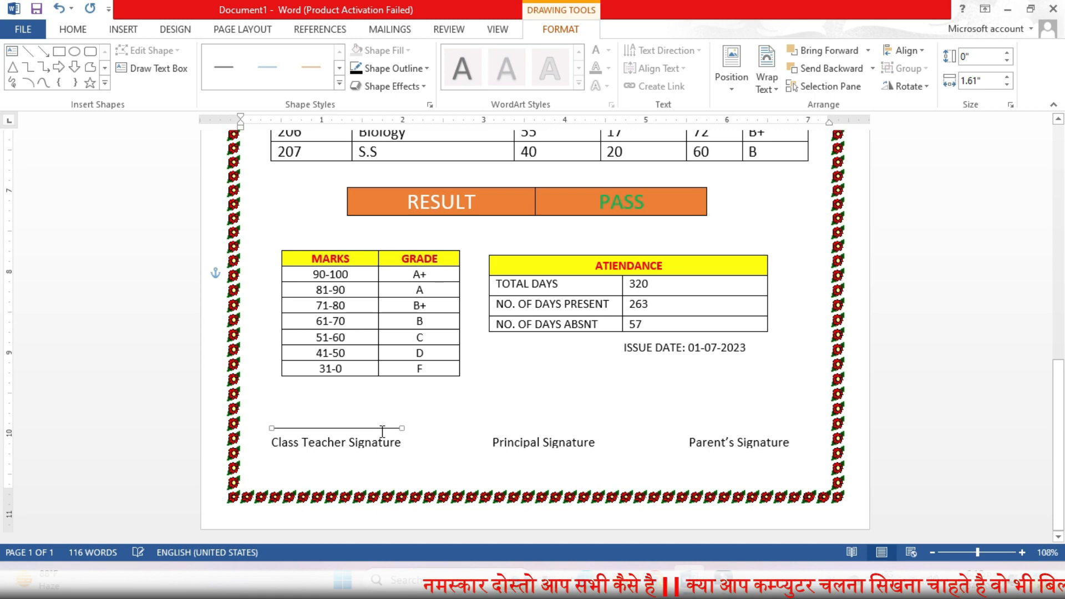
Step: Open the signature line's layout options
{"action": "left_click", "coordinate": [423, 439]}
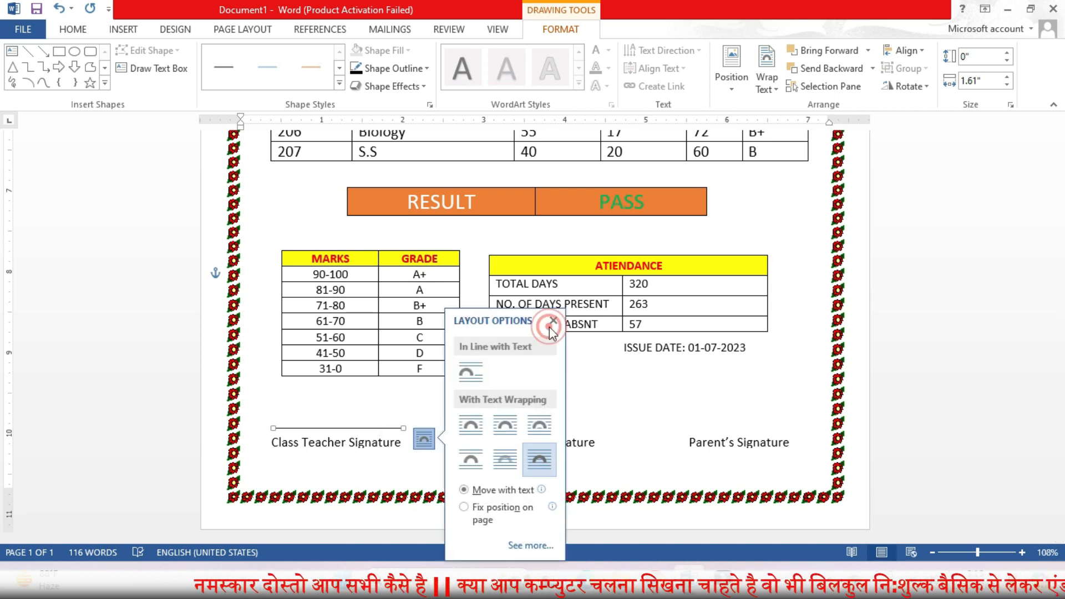